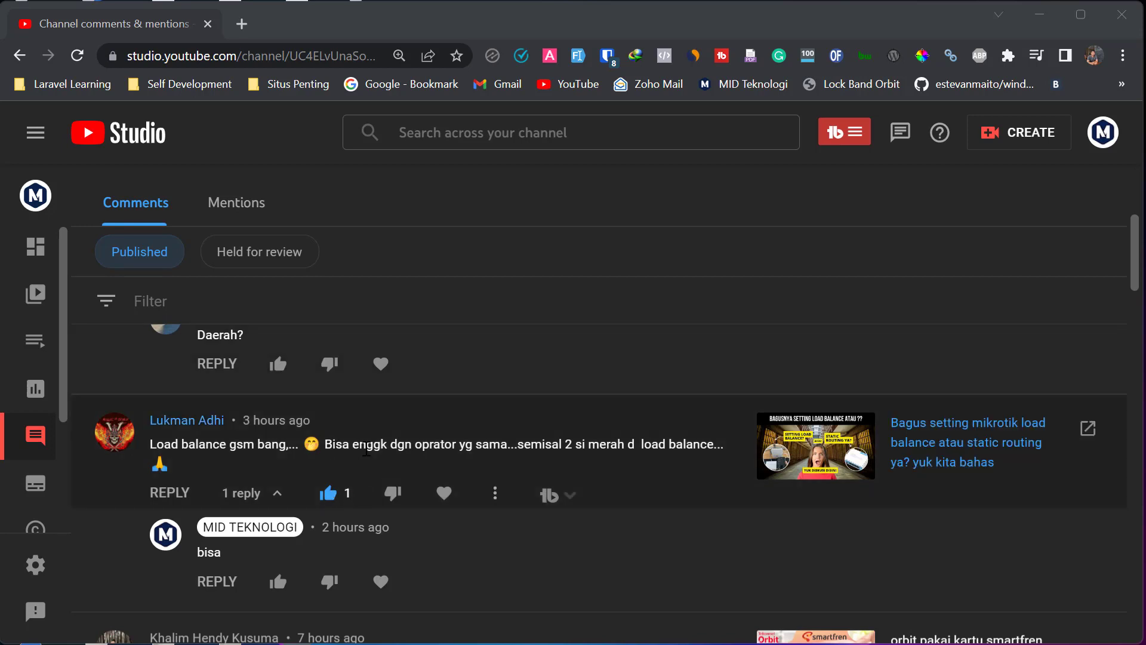
- Read the viewer comment asking whether GSM load balancing works with two SIMs from the same operator
drag(366, 445, 516, 448)
click(550, 449)
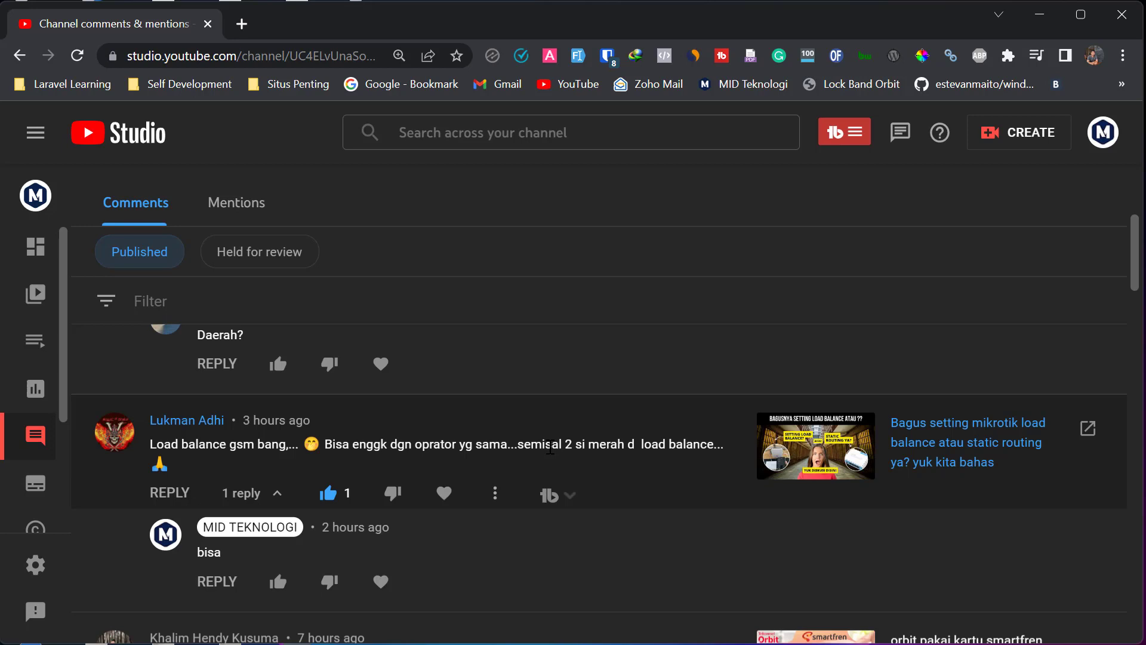
- Search the web for "band 4g indonesia" in a new tab and open the MID Teknologi article Band 4G DI Indonesia
click(251, 27)
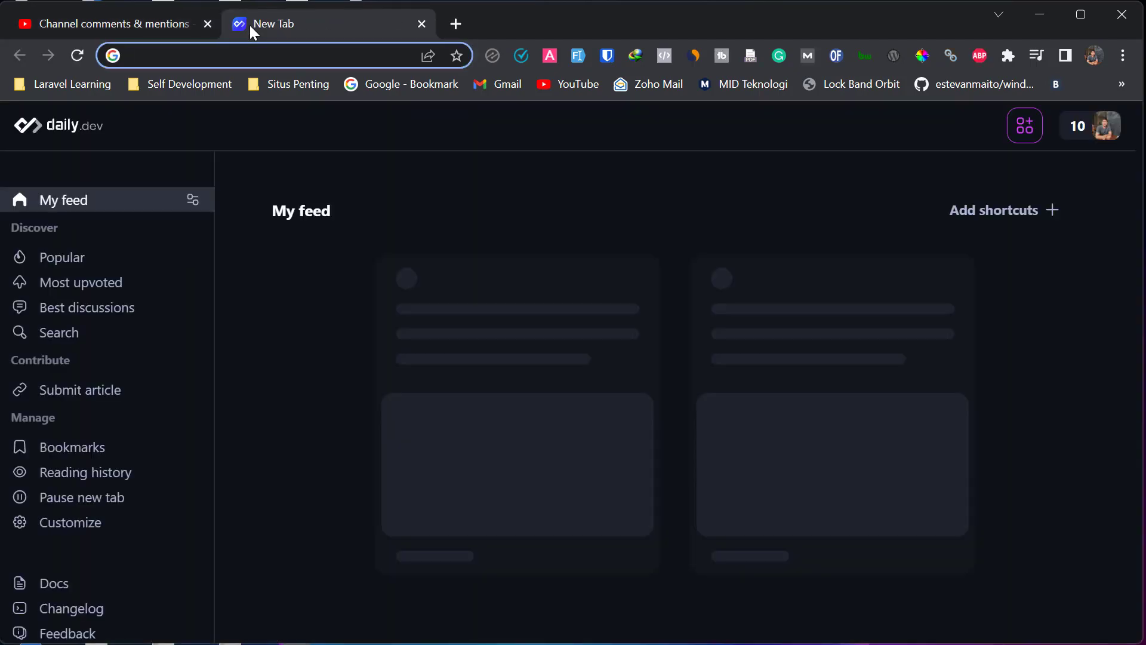
text(band 4g )
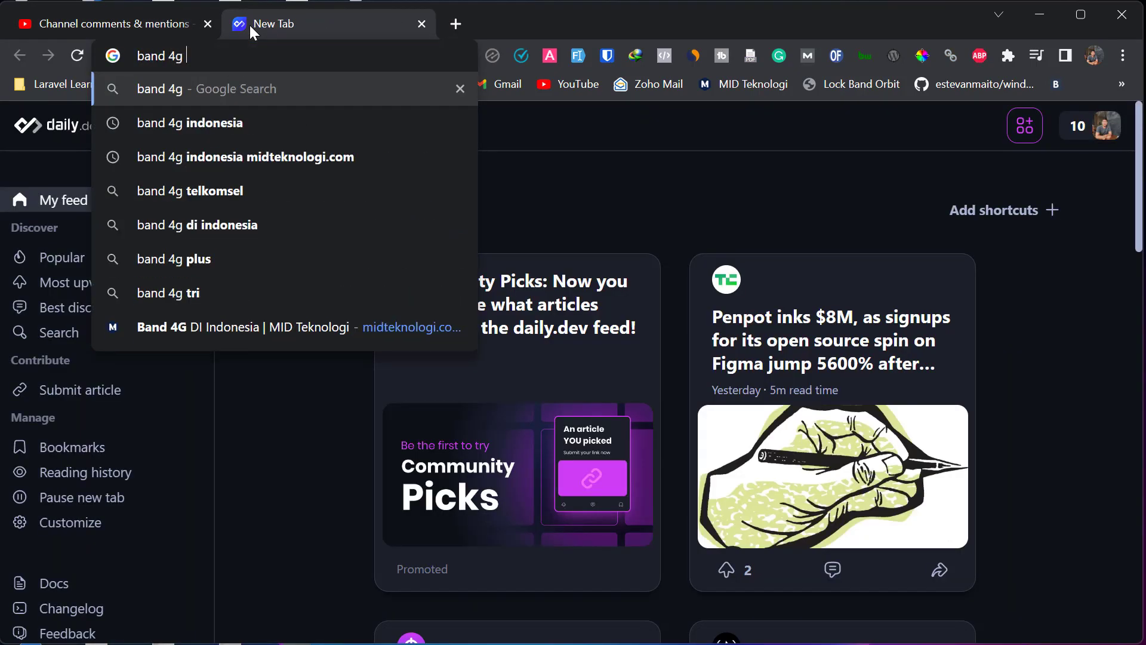
text(indonesia)
key(Return)
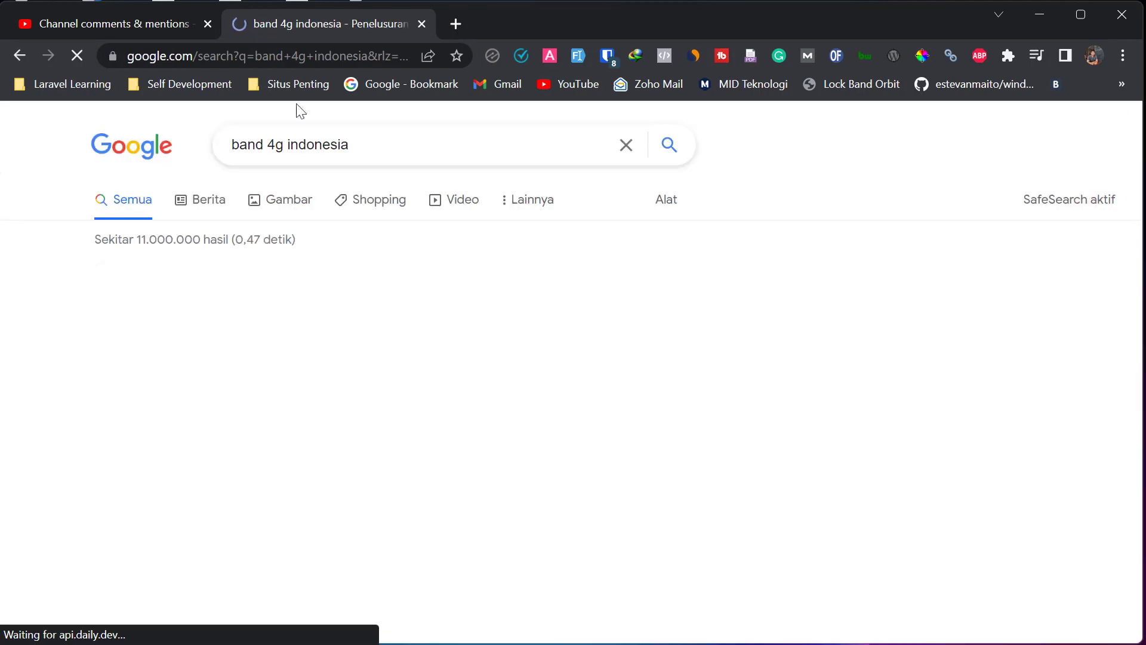
scroll(317, 277, down, 3)
scroll(317, 277, down, 3)
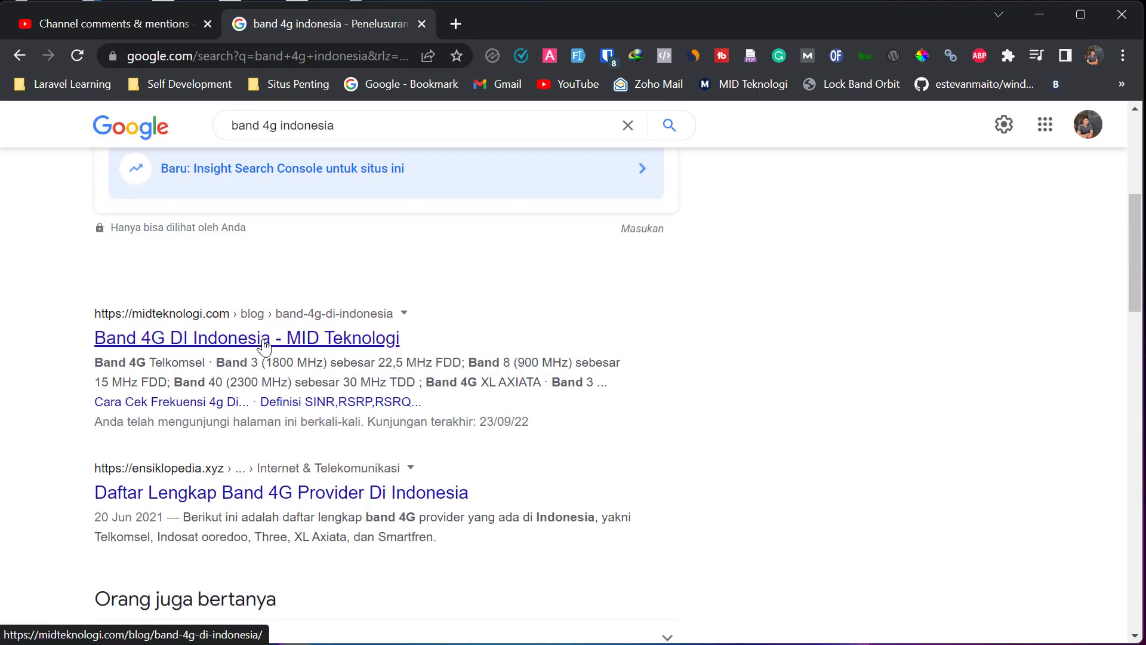
click(341, 340)
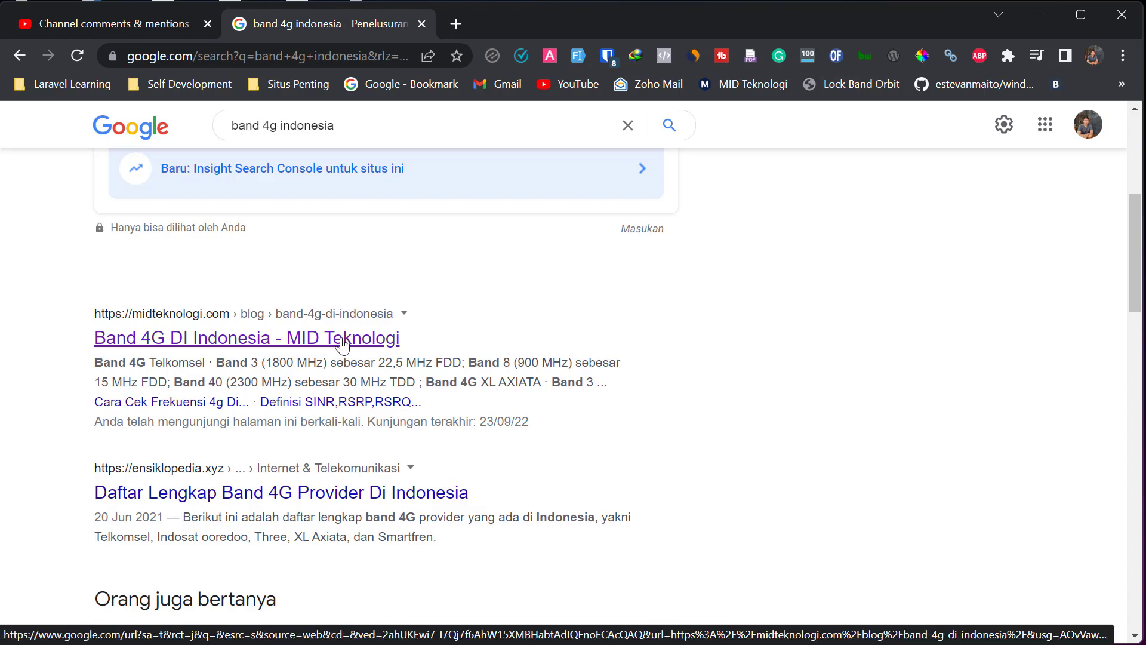
- Examine the Band 4G Telkomsel and Band 4G XL AXIATA lists in the article, highlighting their entries
scroll(342, 345, down, 10)
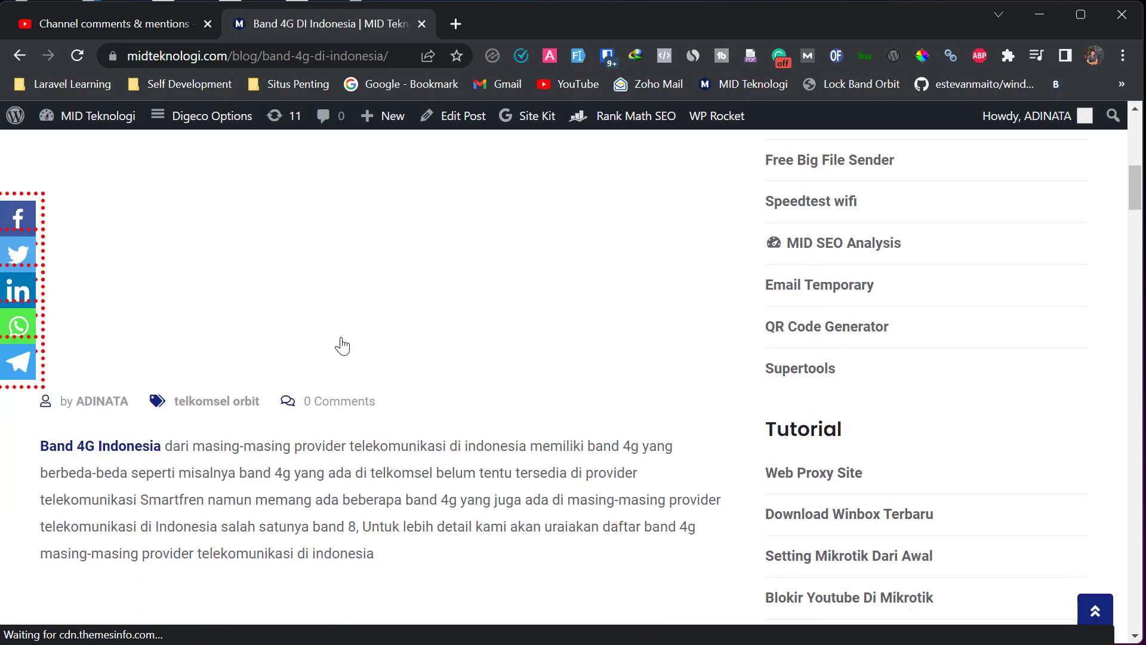
scroll(342, 345, down, 10)
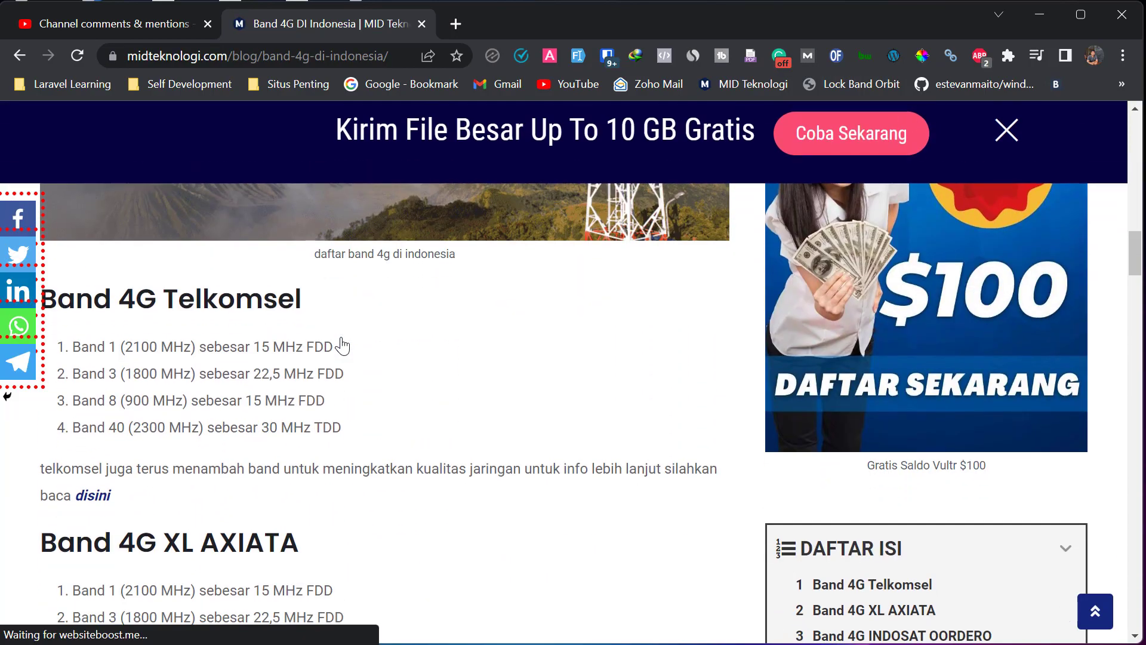
drag(53, 449, 255, 575)
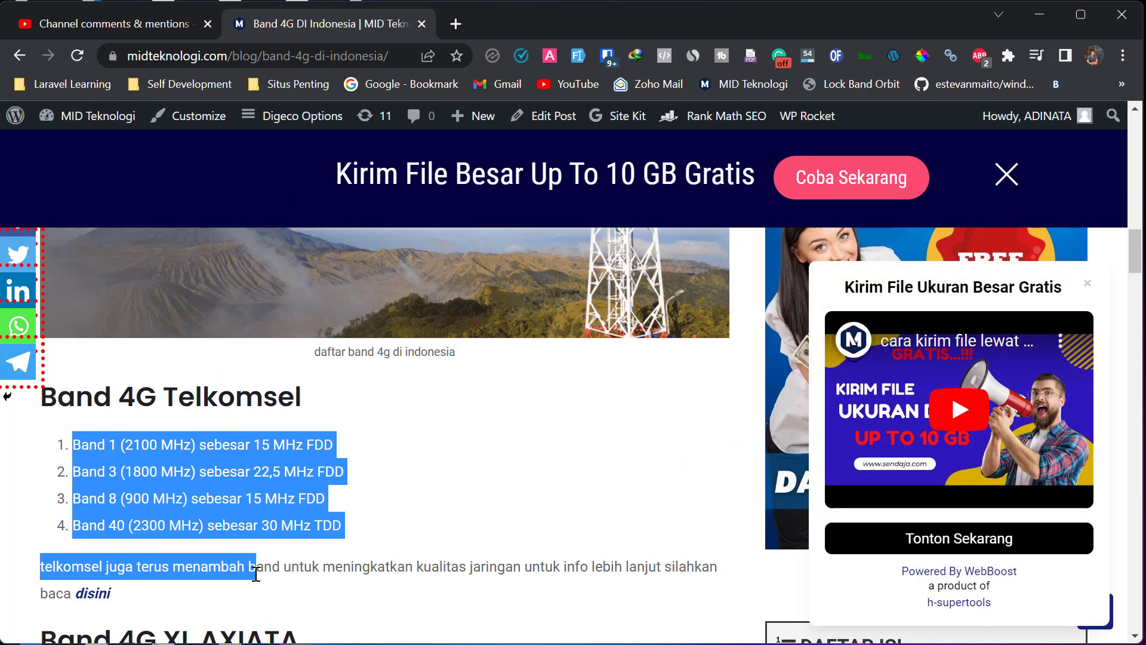
scroll(256, 574, down, 3)
click(159, 487)
drag(62, 501, 358, 582)
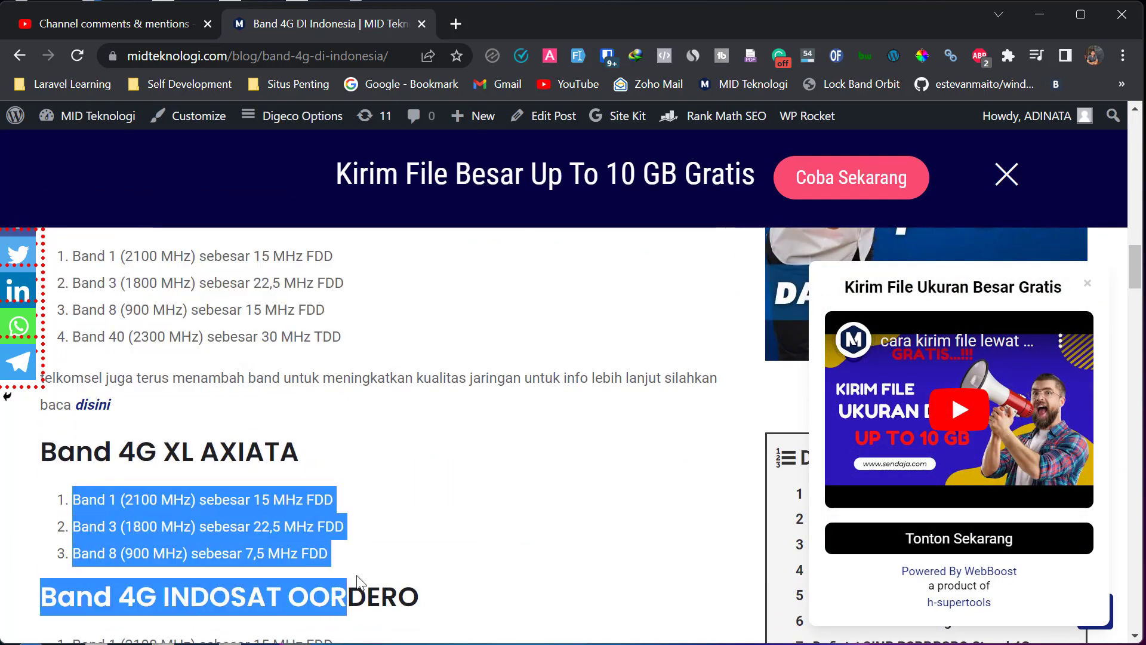
scroll(358, 583, down, 2)
drag(79, 503, 334, 554)
click(334, 554)
scroll(333, 554, up, 2)
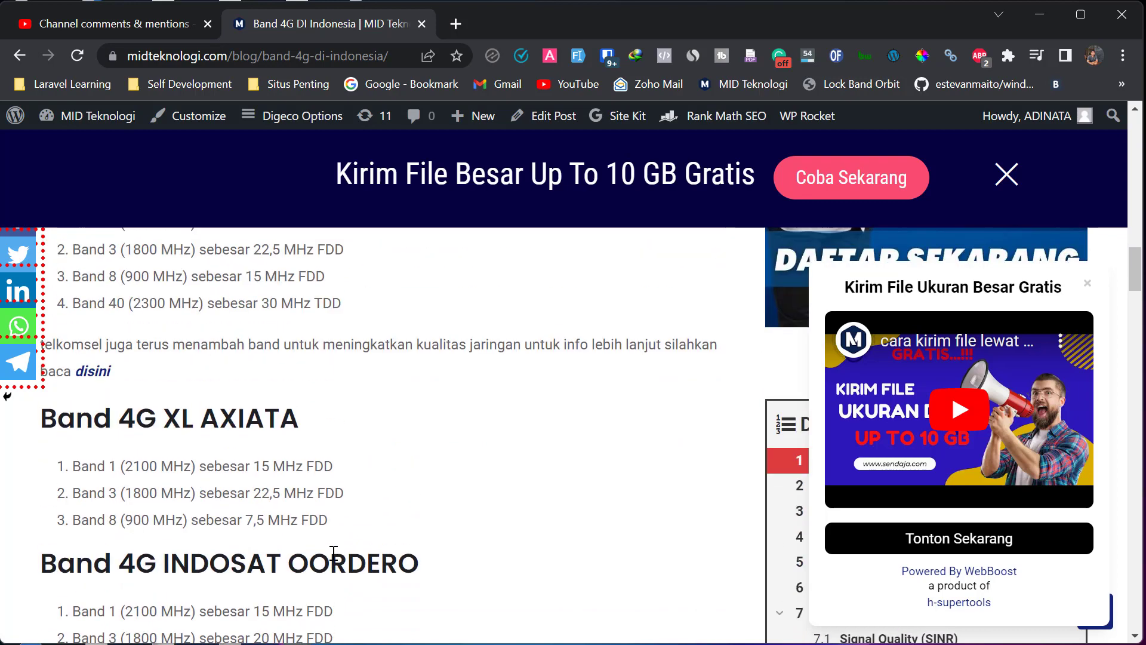
- Return to the Band 4G Telkomsel list and highlight its Band 40 (2300 MHz) entry
scroll(334, 553, up, 3)
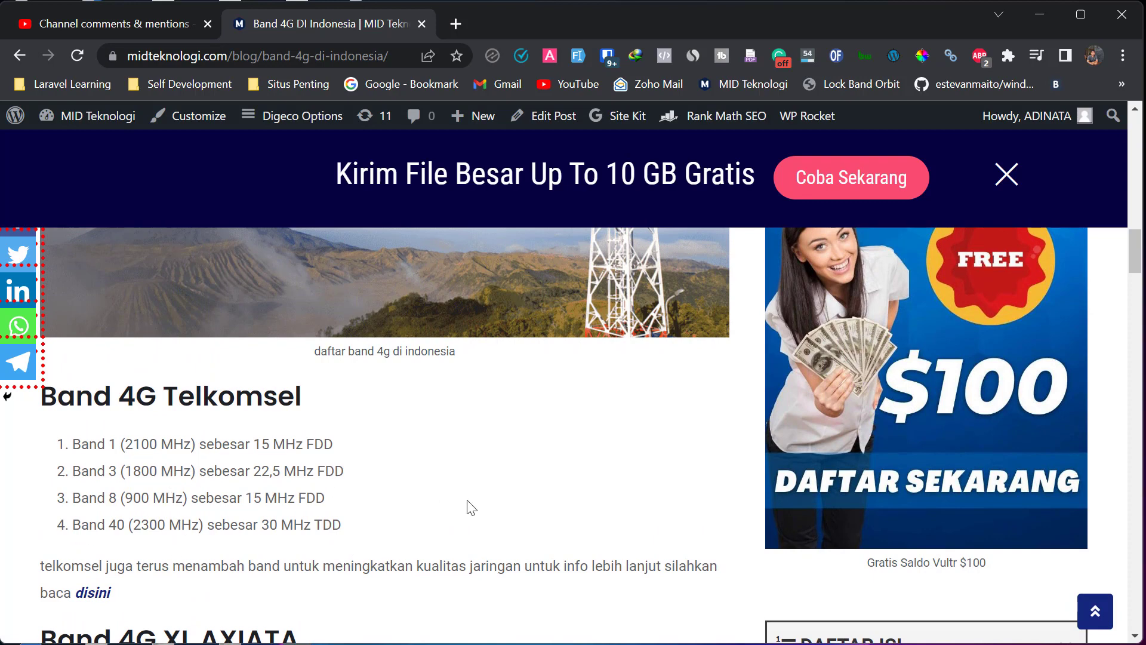
scroll(471, 507, up, 1)
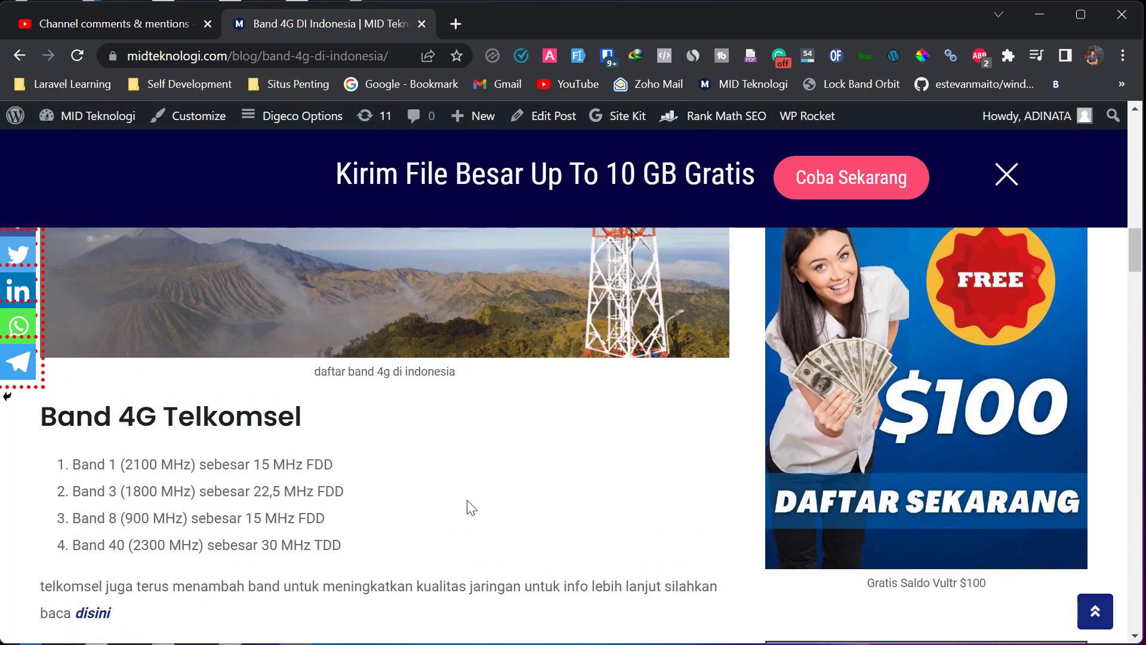
drag(71, 544, 125, 544)
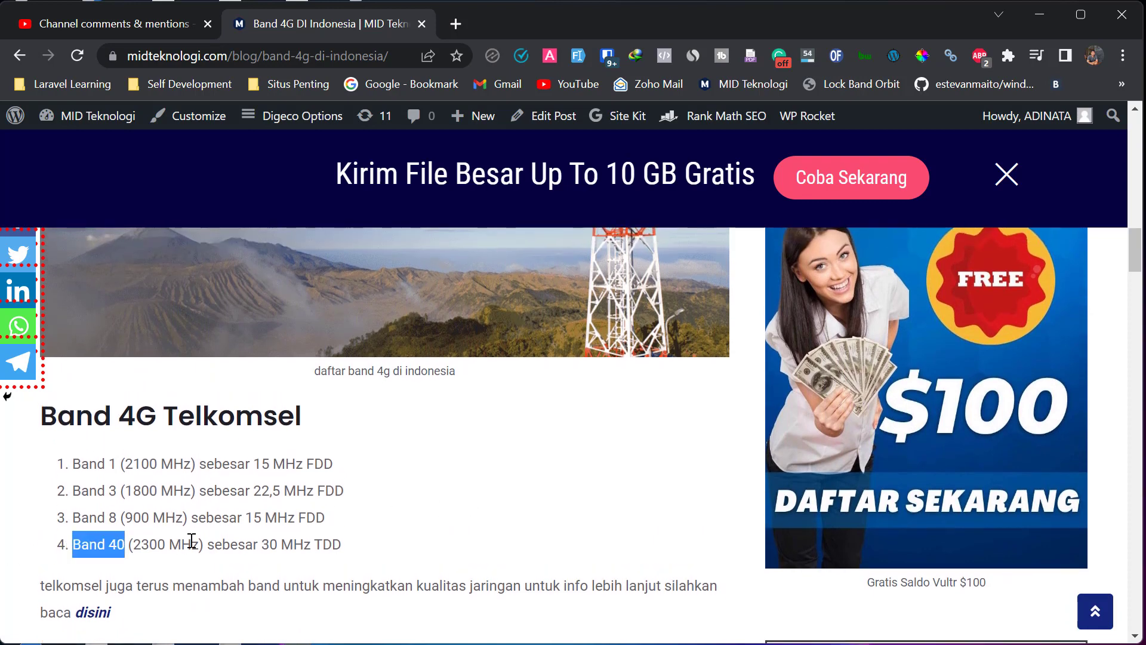
triple_click(370, 538)
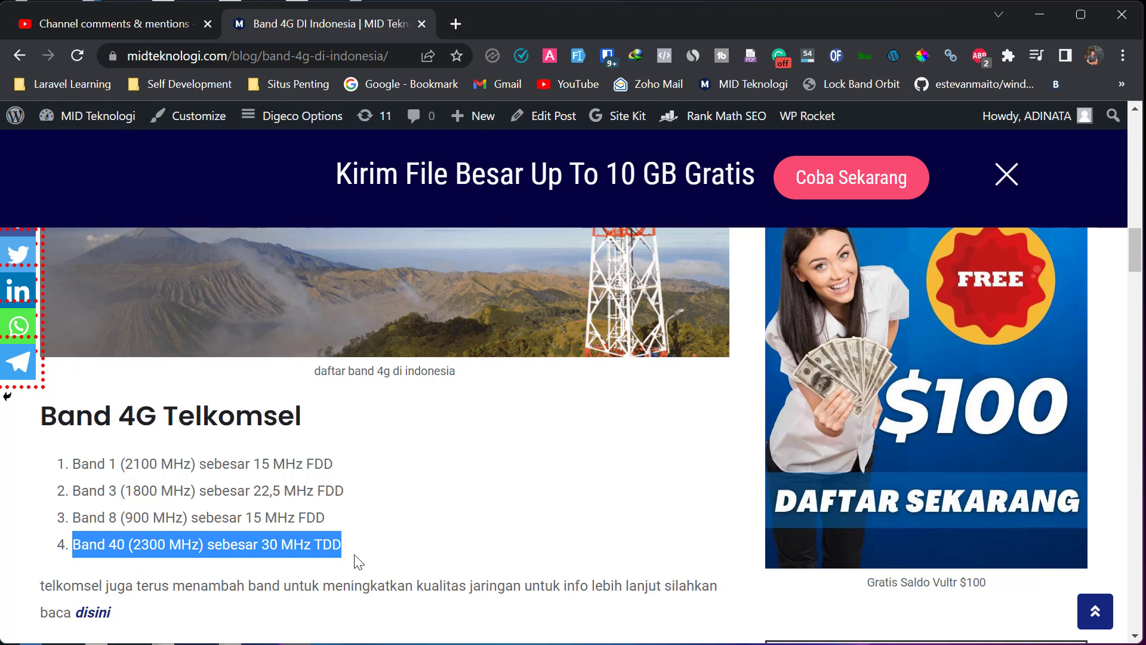
click(357, 561)
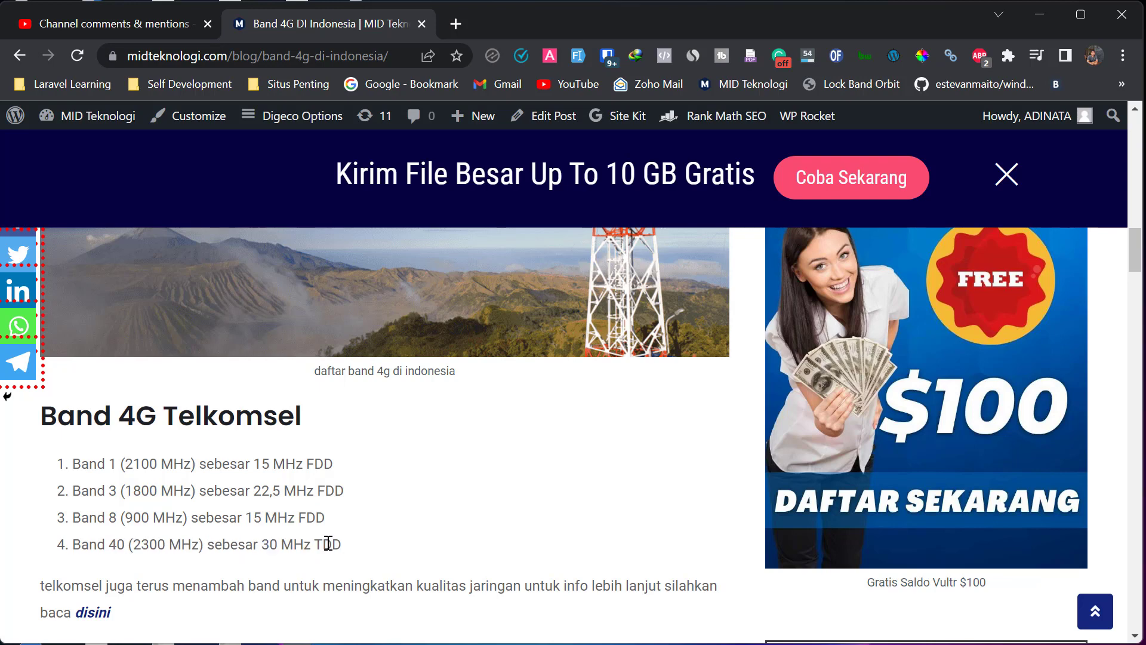
drag(341, 544, 66, 545)
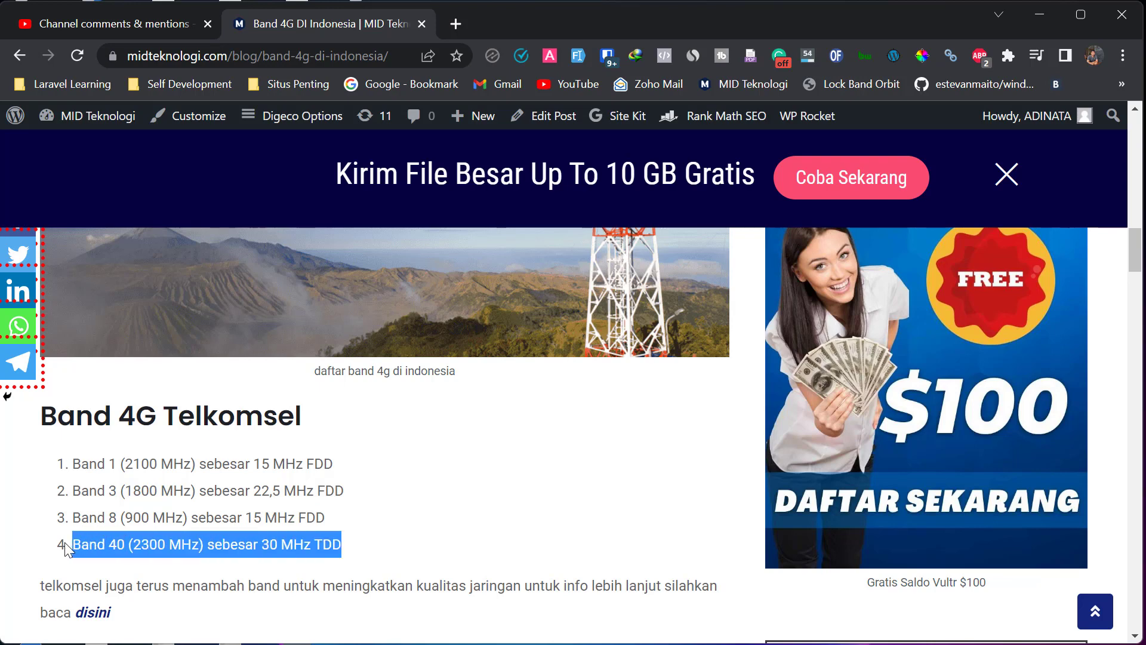
click(437, 497)
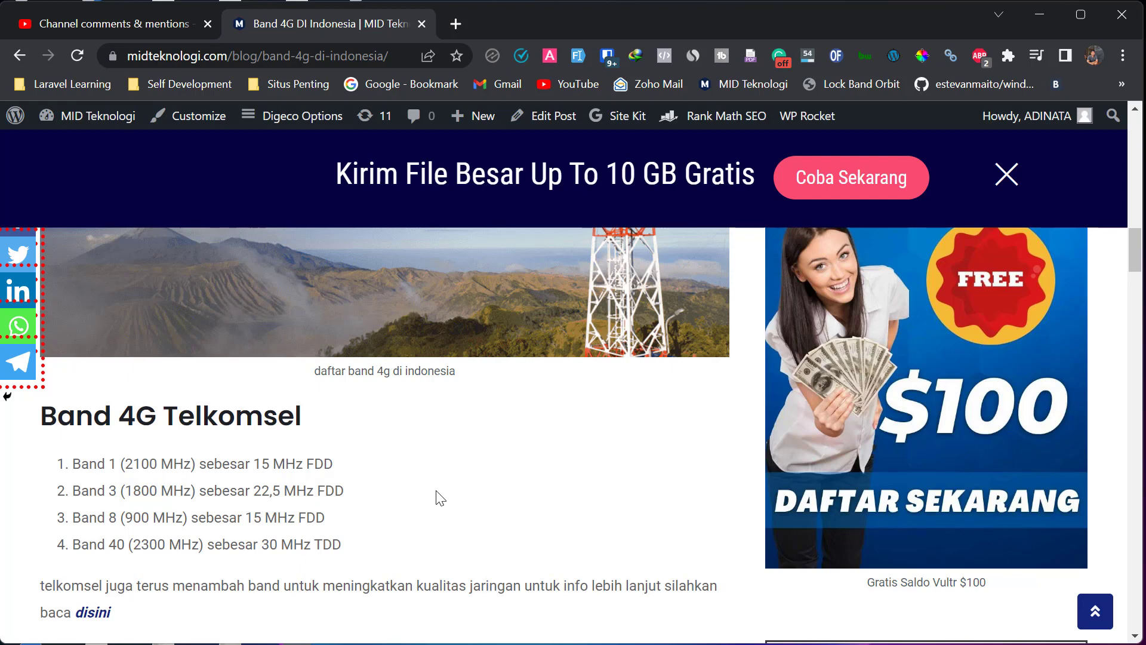
scroll(440, 497, up, 1)
scroll(440, 498, down, 3)
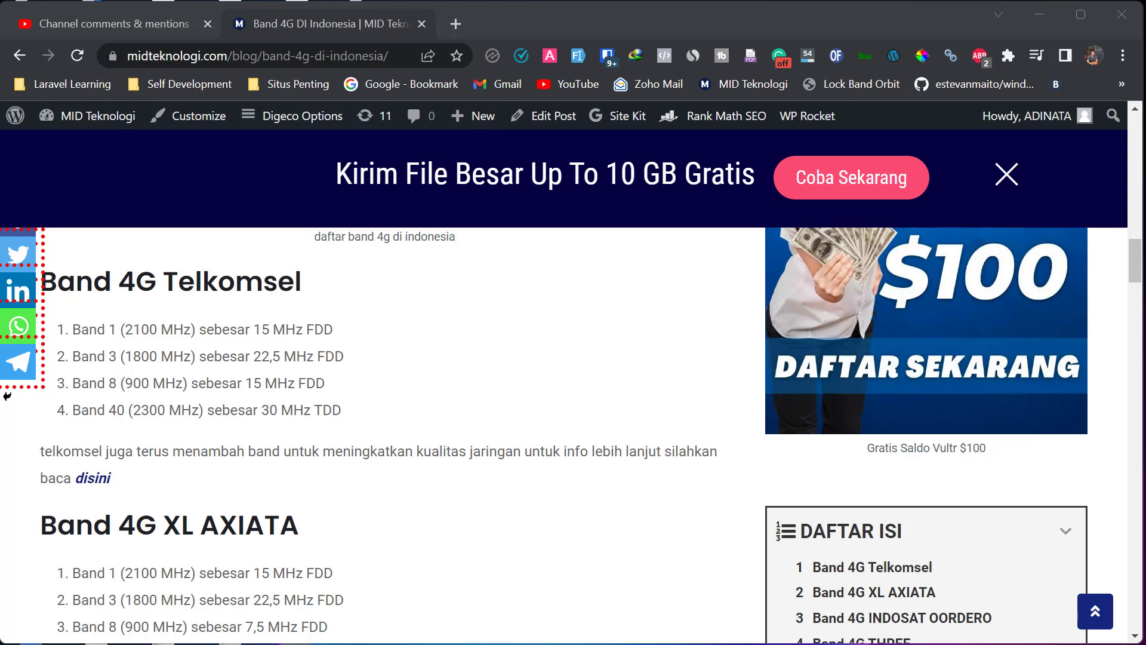
- Switch to WinBox and examine the gateways of the R-Marketplace, R-Tiktok and R-Youtube routes in the IP route list
drag(1145, 179, 651, 21)
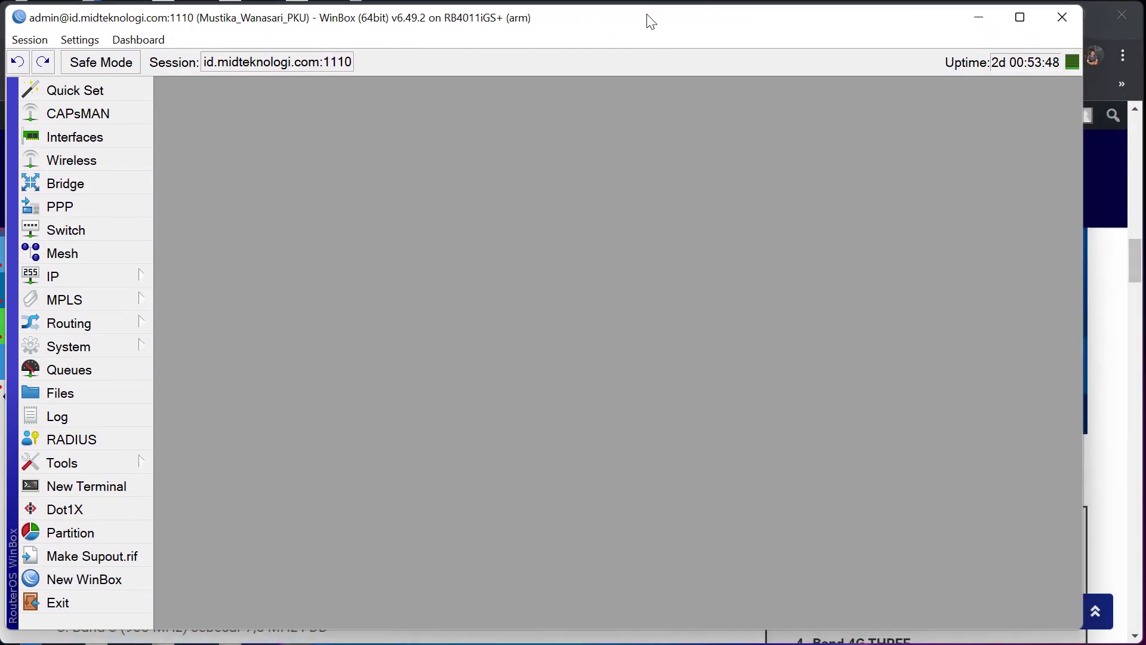
click(117, 272)
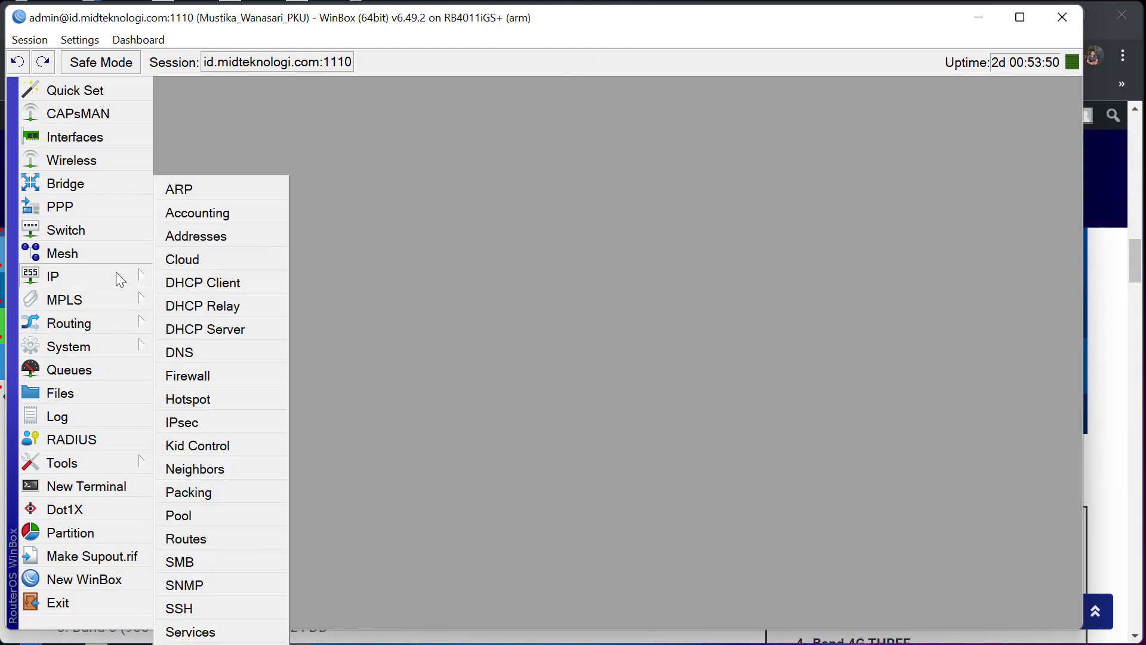
click(206, 548)
drag(412, 192, 440, 95)
click(773, 221)
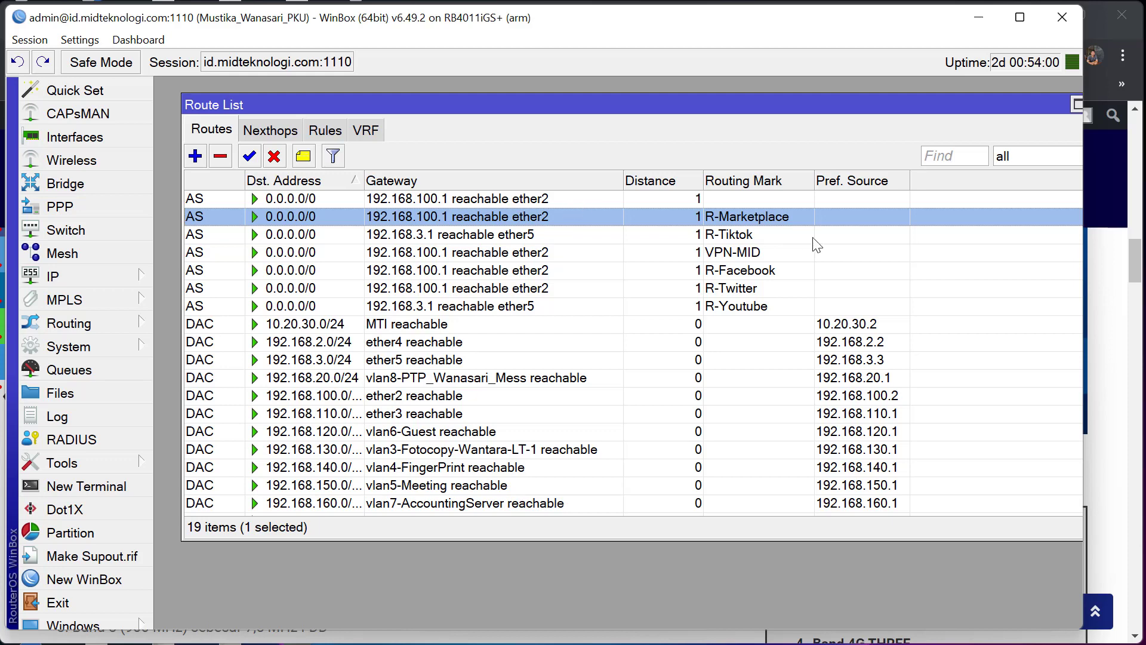
click(743, 237)
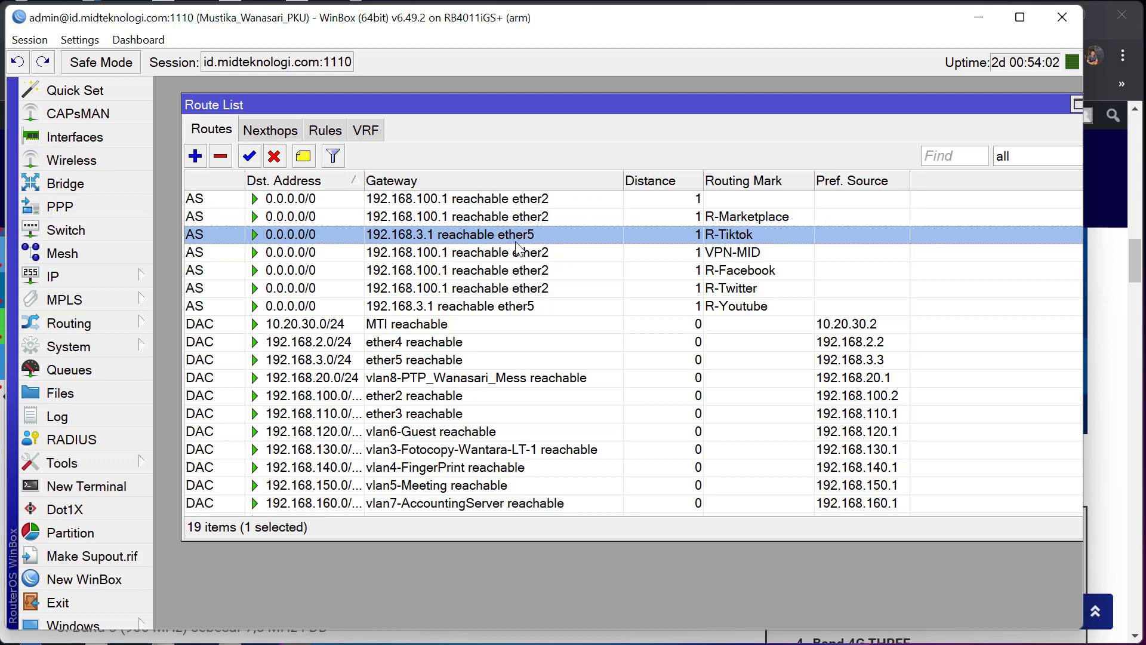
click(547, 307)
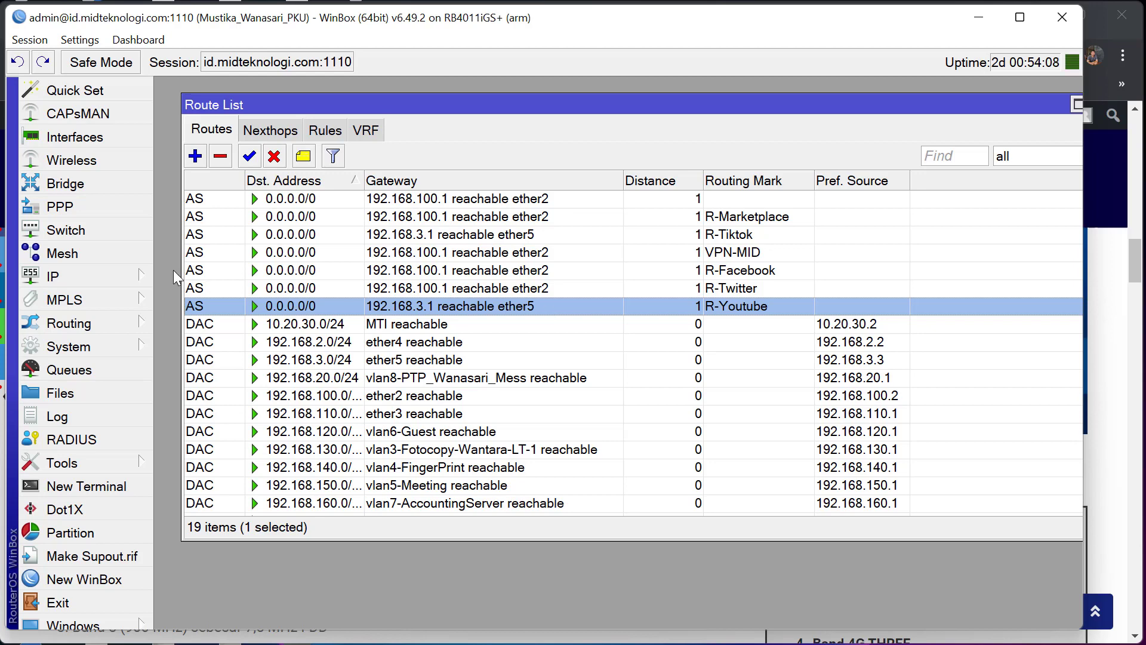
- Review the firewall's mangle rules from the ZOOM section down to the LIMIT DOWNLOAD section
click(132, 275)
click(197, 377)
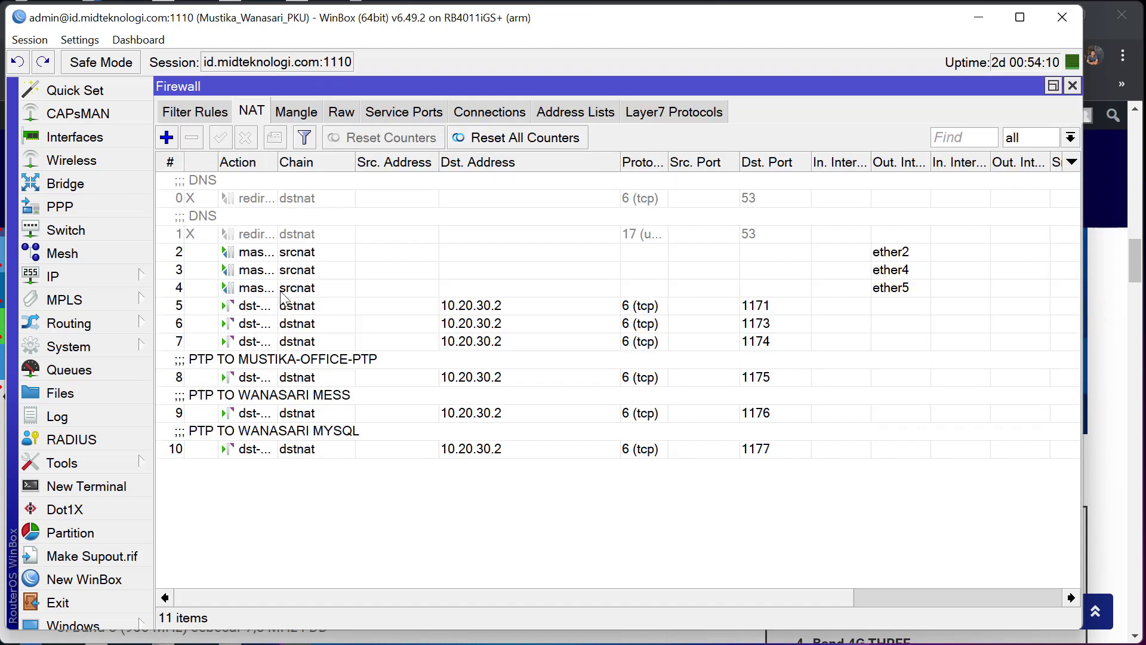
click(305, 115)
click(417, 342)
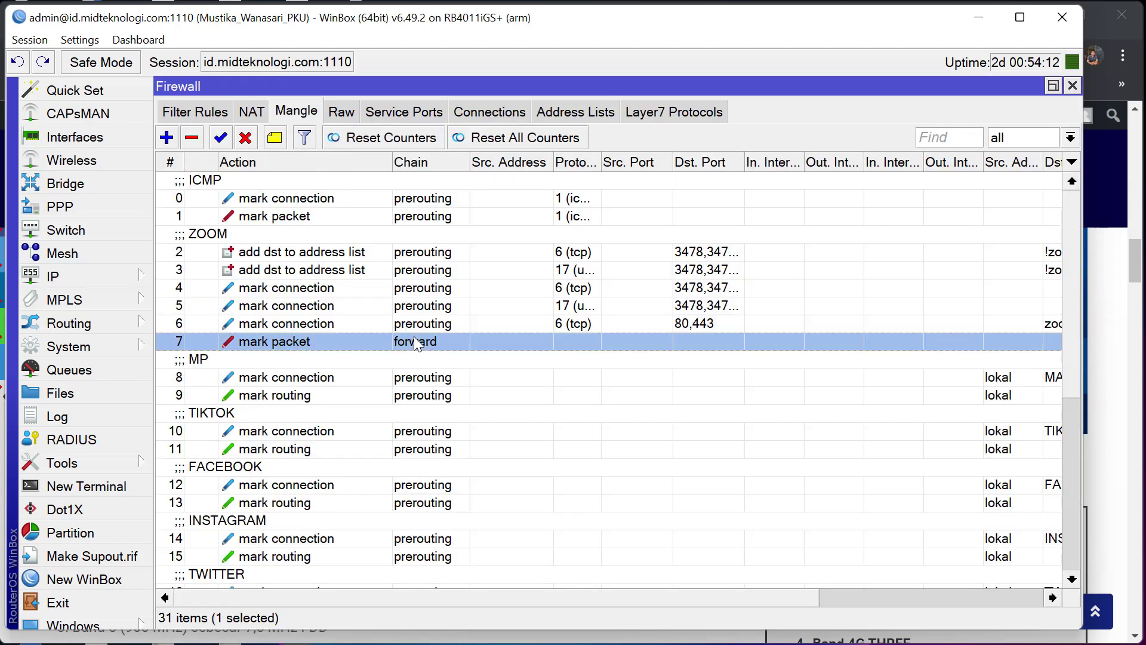
key(Up)
key(Down)
key(Down)
key(Down)
key(Down)
key(Down)
key(Down)
key(Down)
key(Down)
key(Down)
key(Down)
key(Down)
key(Down)
key(Down)
key(Down)
key(Down)
key(Down)
key(Down)
key(Down)
key(Down)
key(Down)
key(Down)
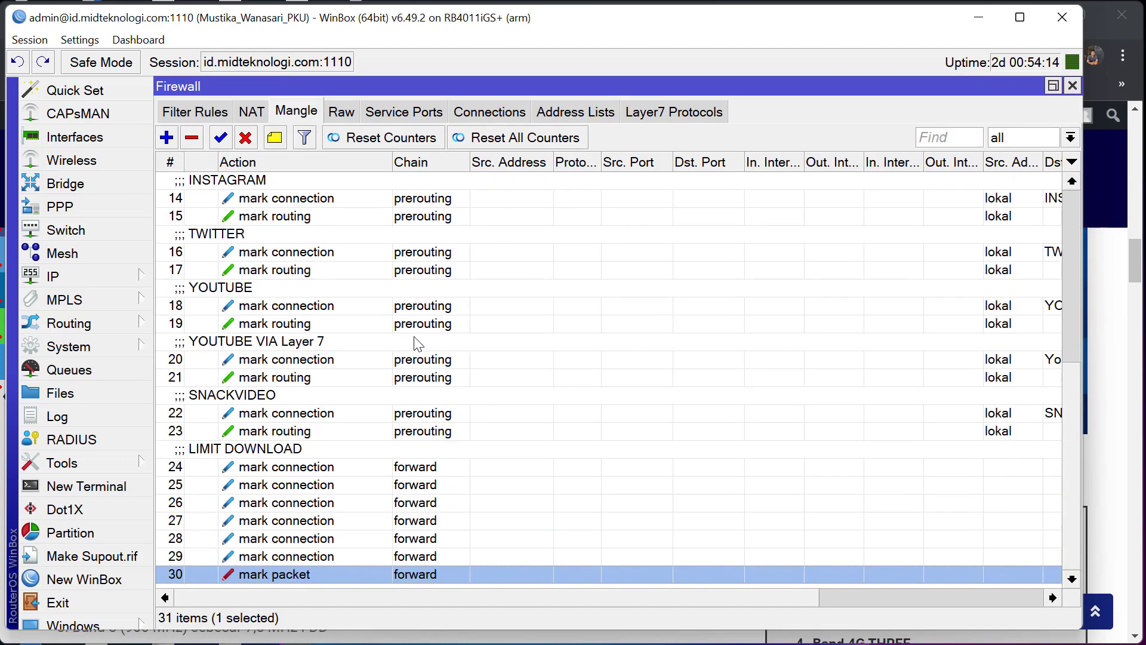
key(Up)
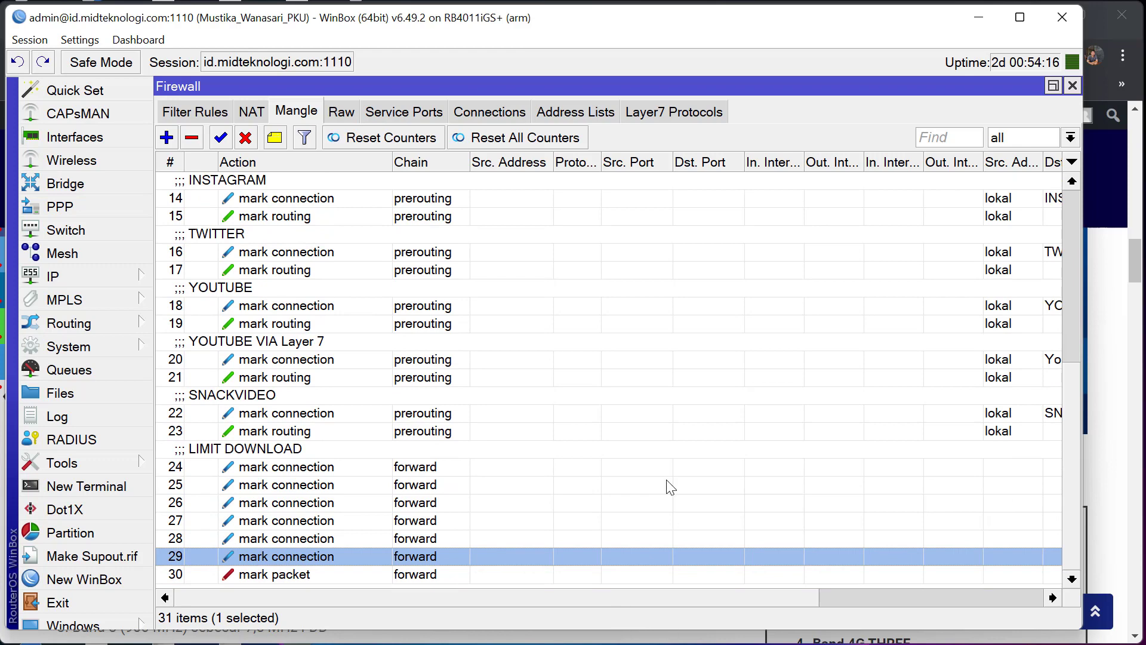
- Go back up from the YOUTUBE VIA Layer 7 mangle rules and select both INSTAGRAM rules
click(345, 374)
key(Up)
key(Up)
key(Up)
key(Up)
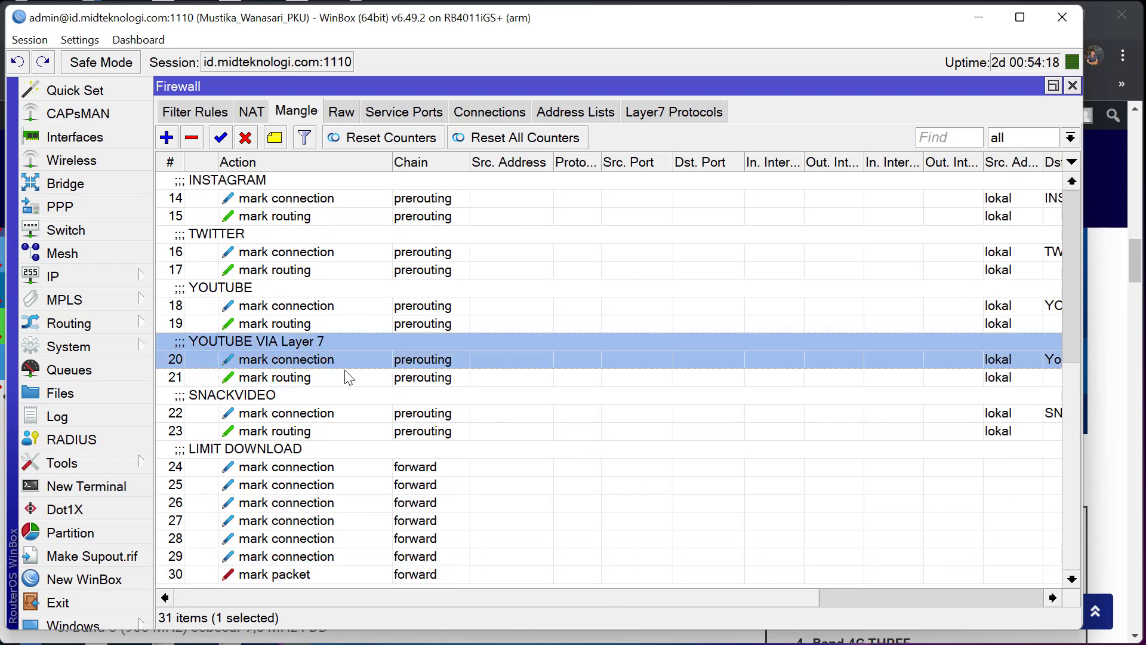
key(Up)
key(Up)
key(Up)
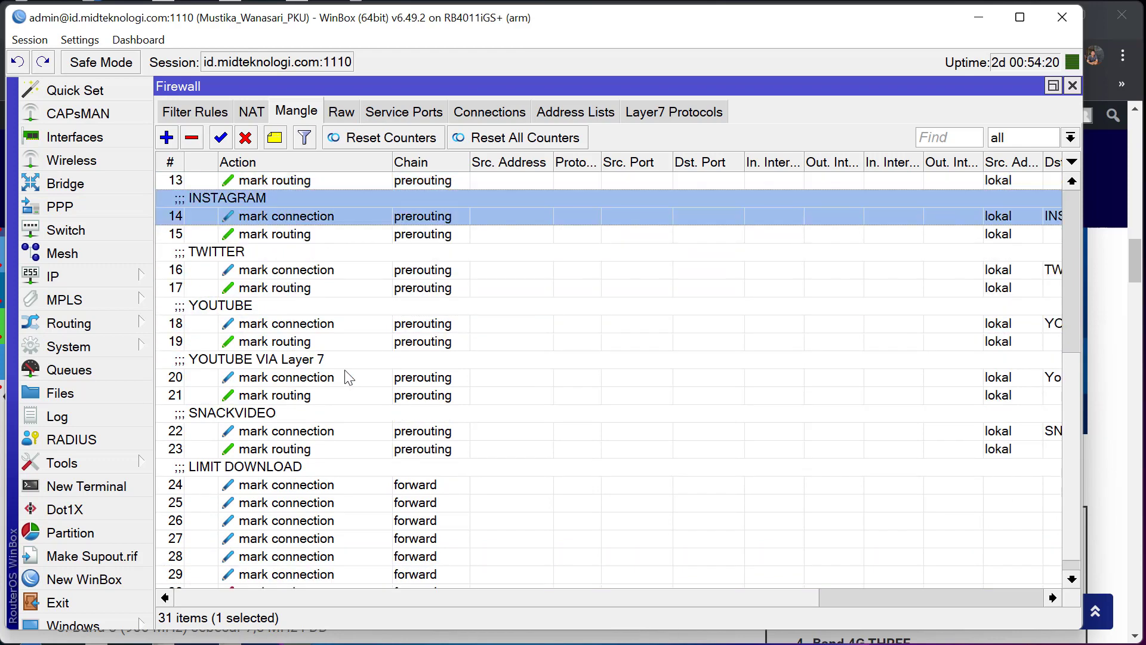
key(shift+Down)
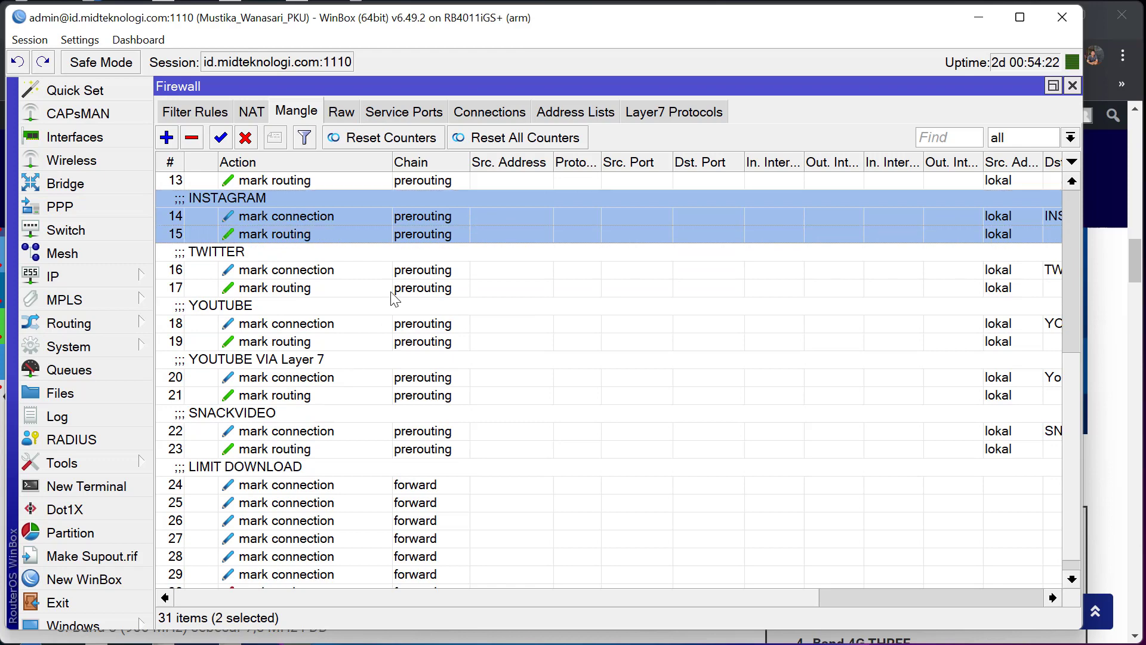
- Inspect the general settings of the INSTAGRAM mark connection rule, then close the rule and the firewall window
click(357, 202)
double_click(357, 202)
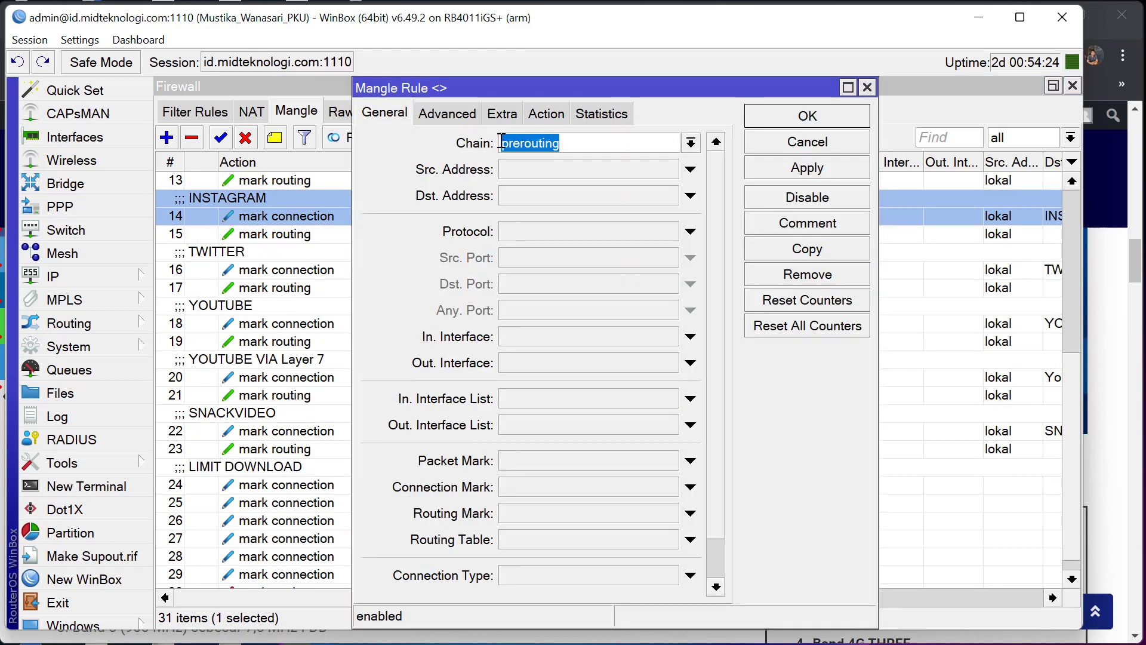
key(Escape)
key(Escape)
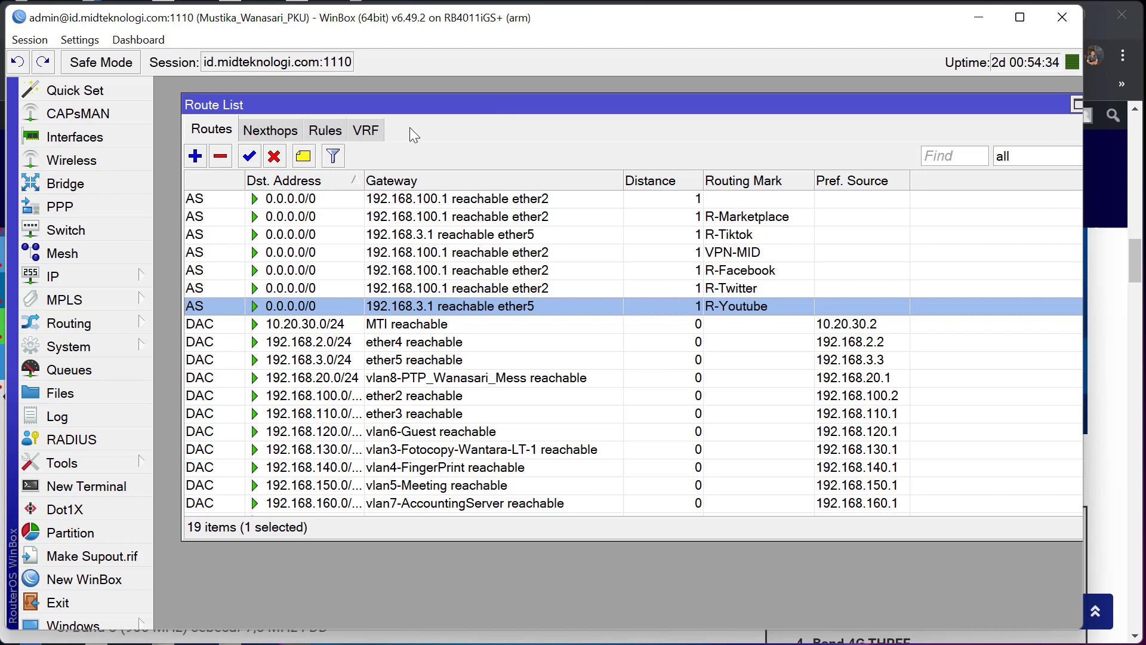
- Minimize WinBox to return to the browser article and highlight the Band 40 (2300 MHz) entry under Band 4G Telkomsel
click(979, 21)
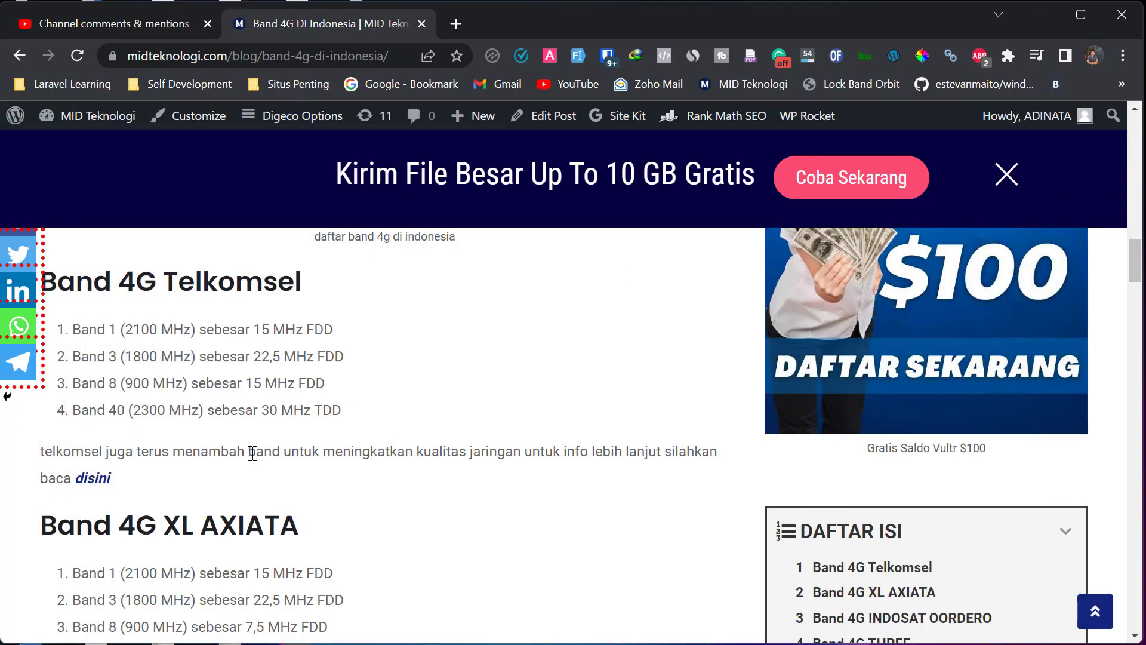
drag(354, 416, 93, 402)
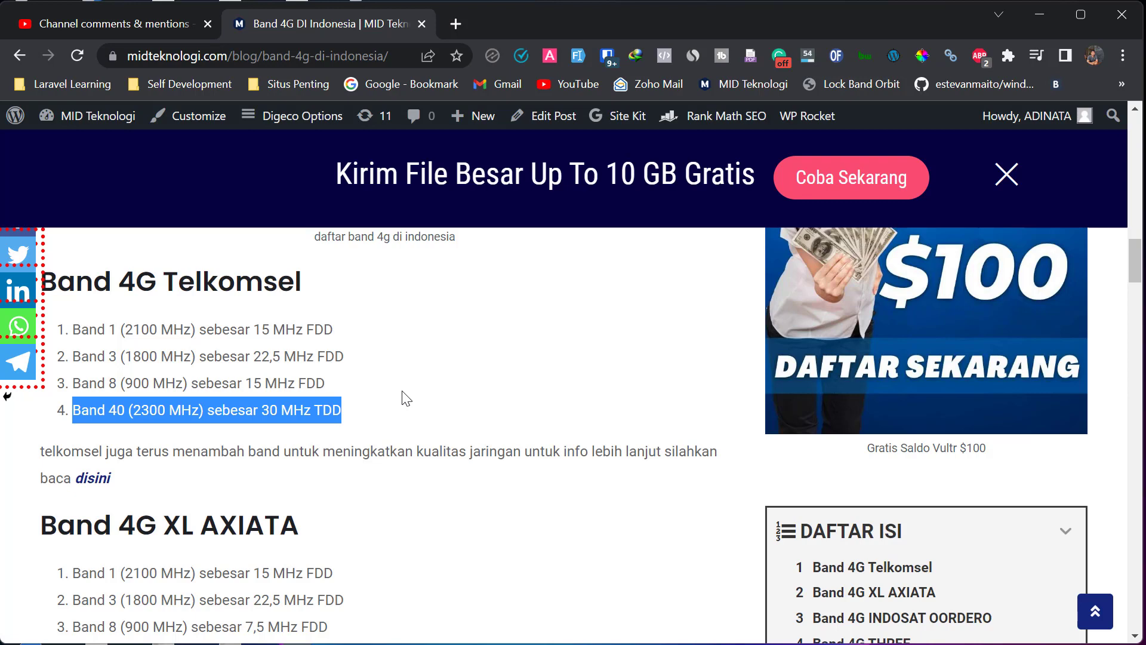
- Clear the text highlight and dismiss the file-sending banner and the Telkomsel Orbit sign-up popup on the article
click(403, 393)
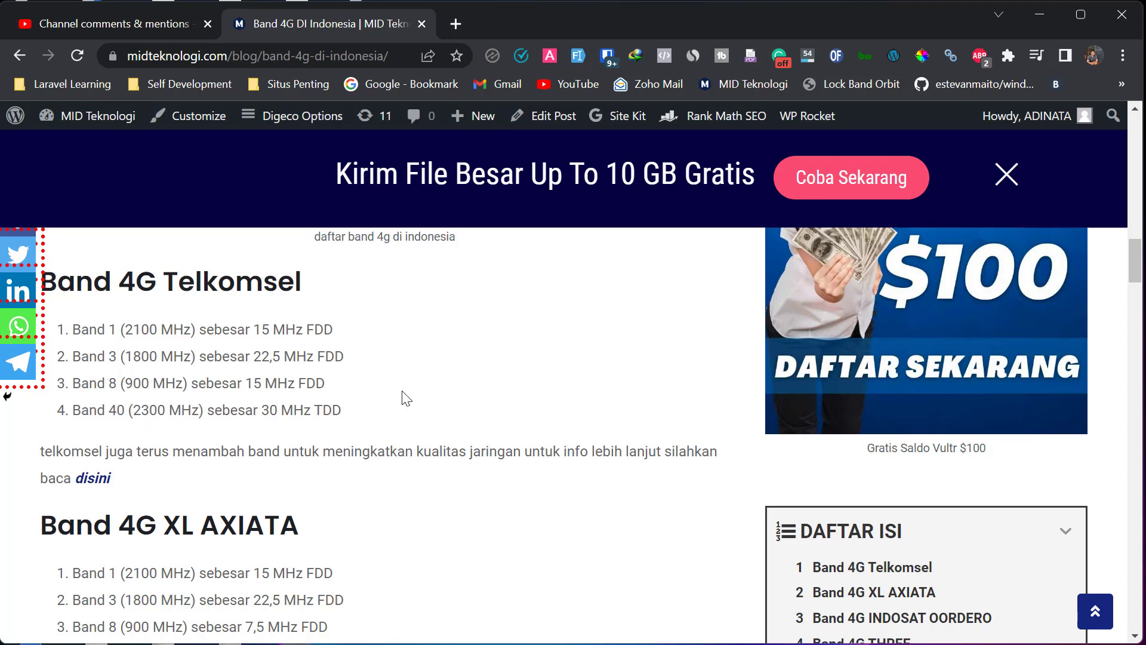
click(1009, 179)
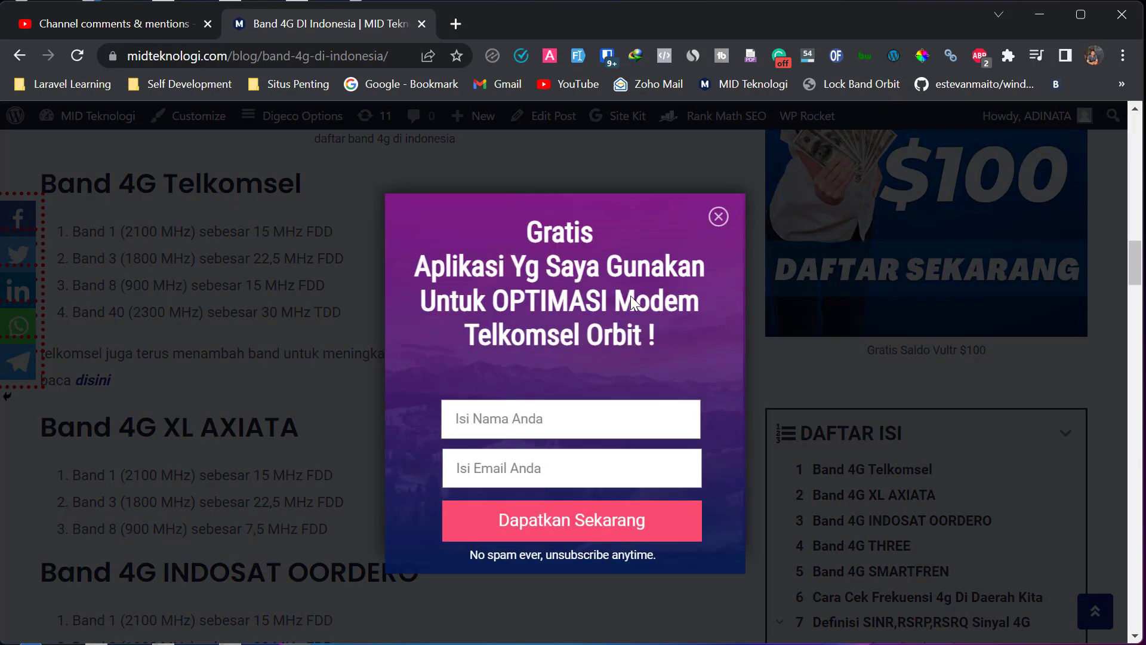
click(719, 216)
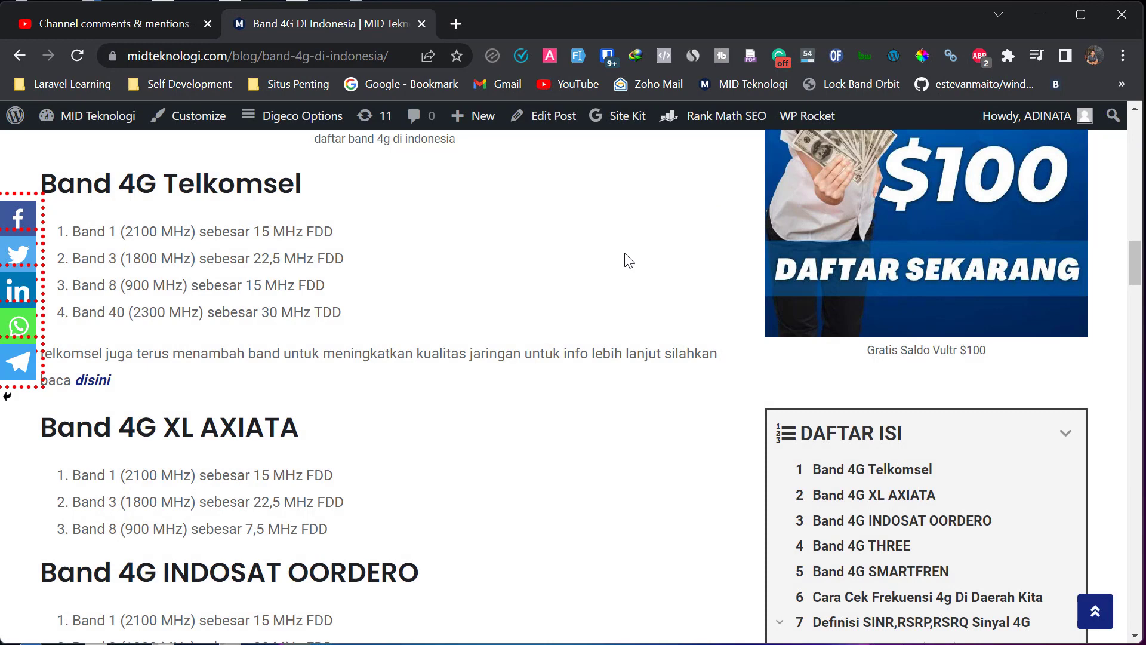
- Review the Band 4G Telkomsel list against the Band 4G XL AXIATA list in the article
scroll(625, 253, up, 2)
scroll(625, 253, down, 3)
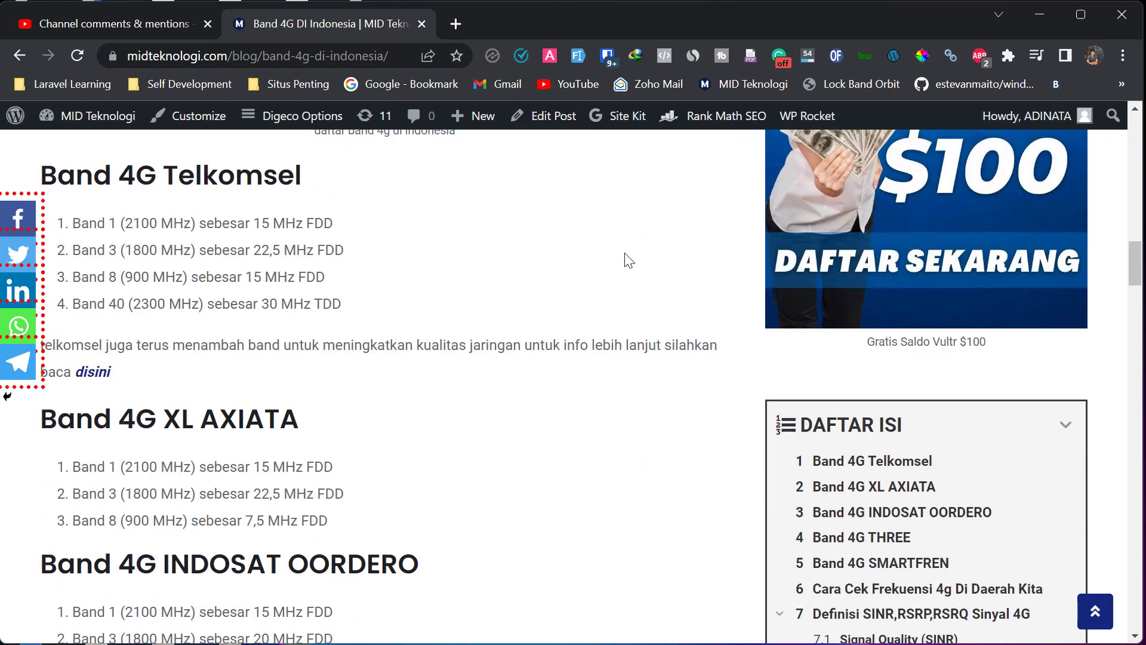
scroll(625, 253, up, 1)
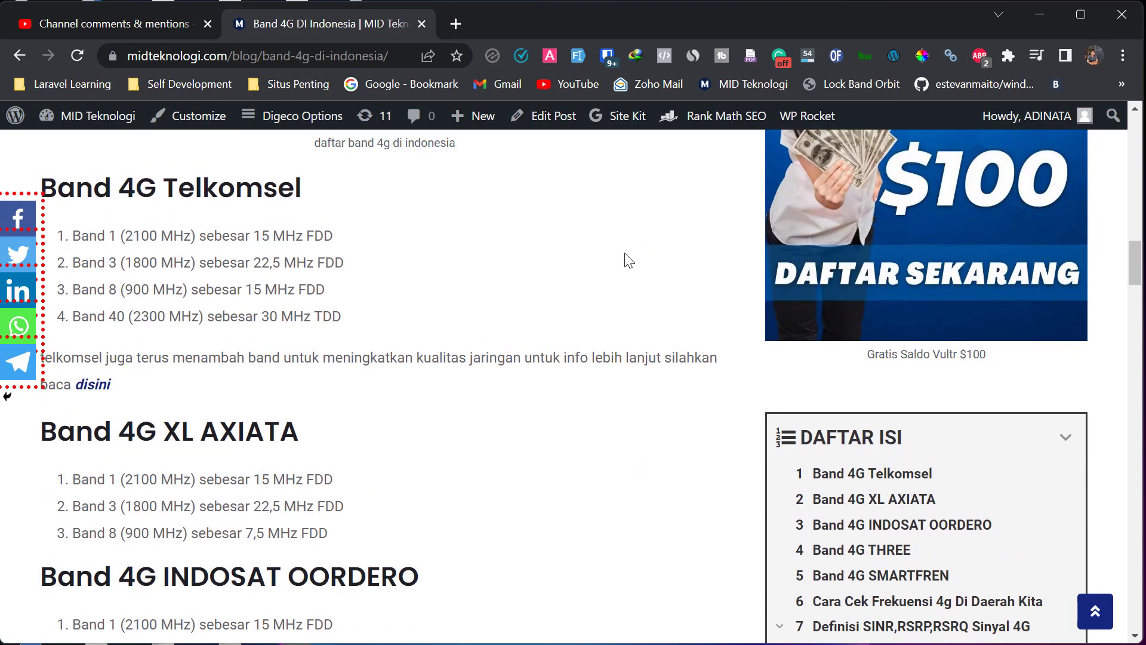
scroll(625, 261, up, 1)
scroll(625, 261, up, 2)
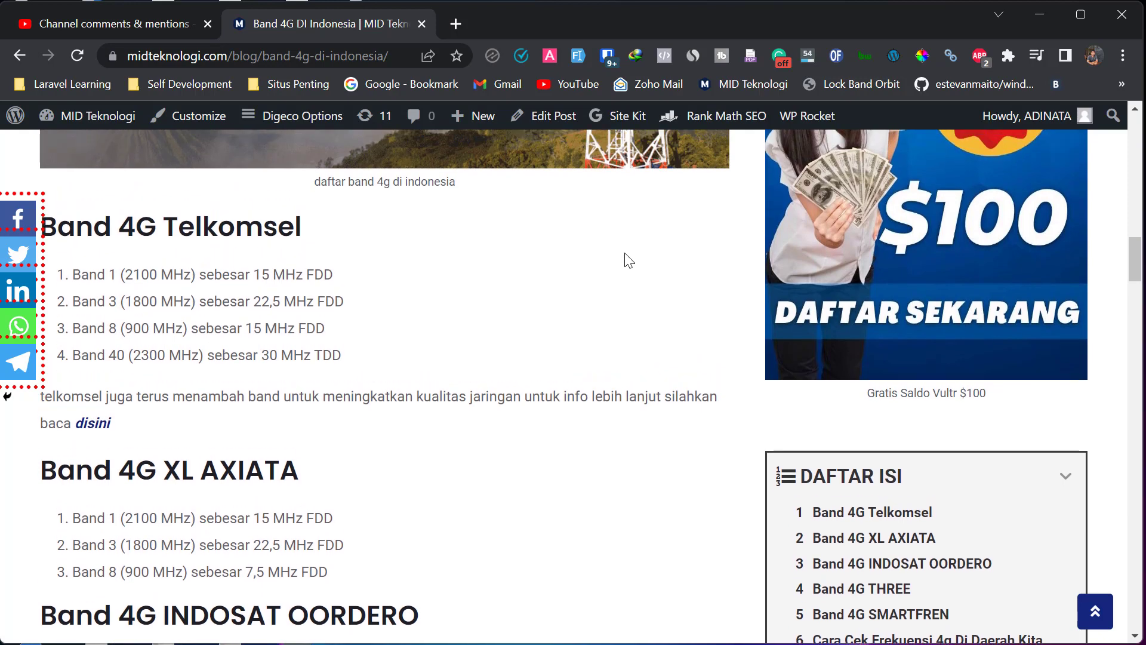
scroll(625, 261, up, 1)
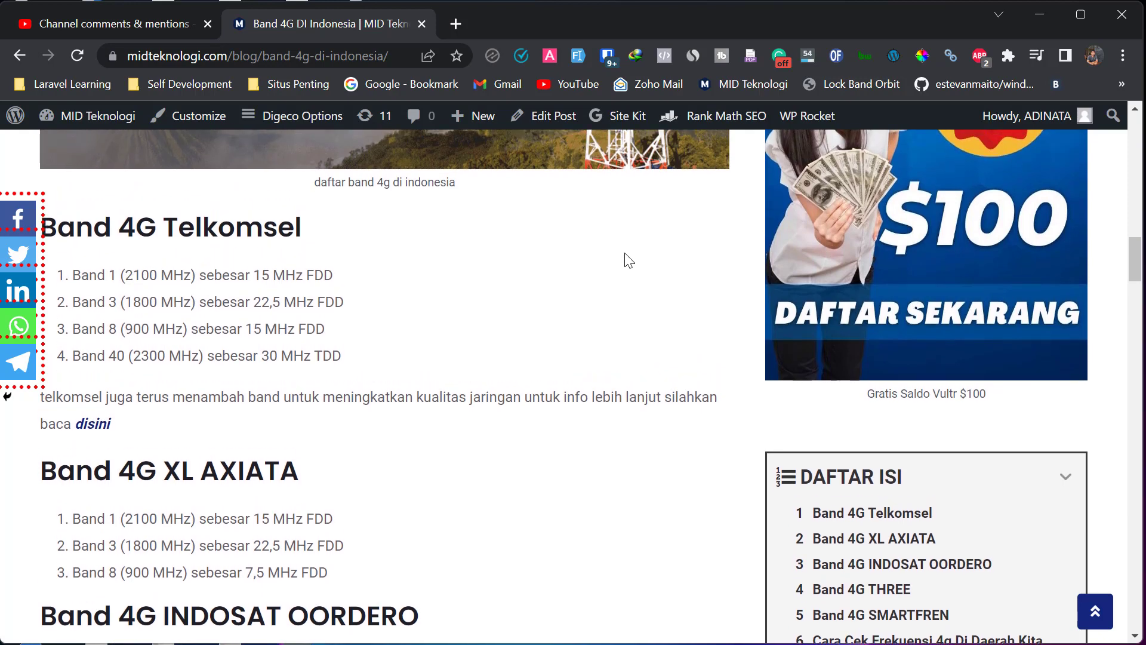
scroll(625, 261, down, 1)
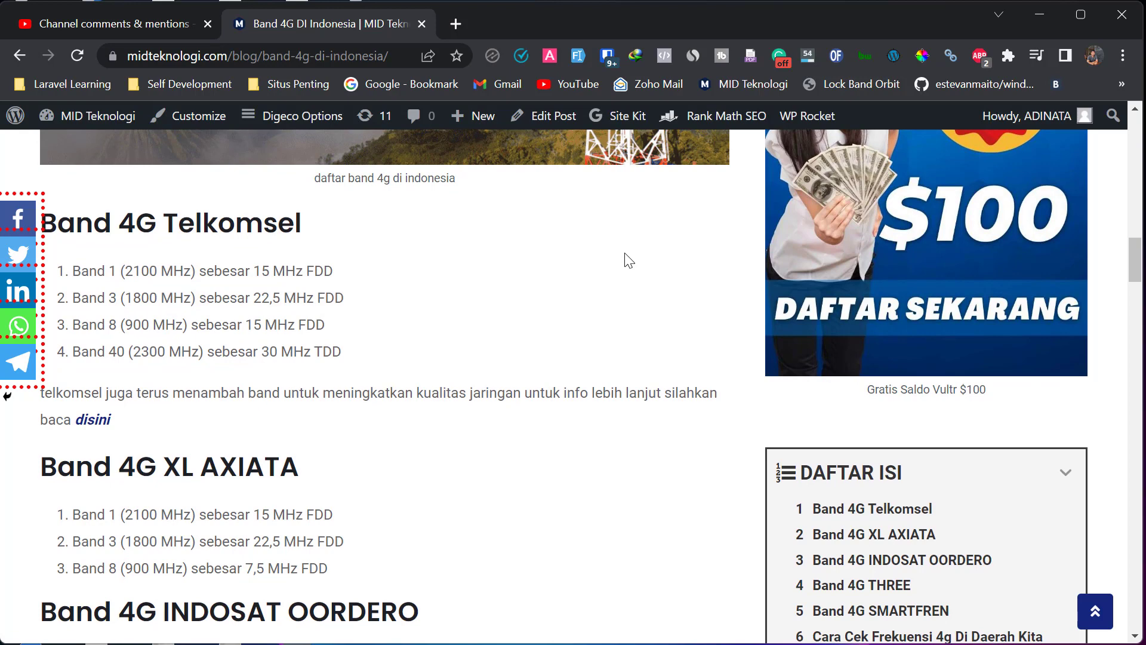
scroll(626, 261, down, 1)
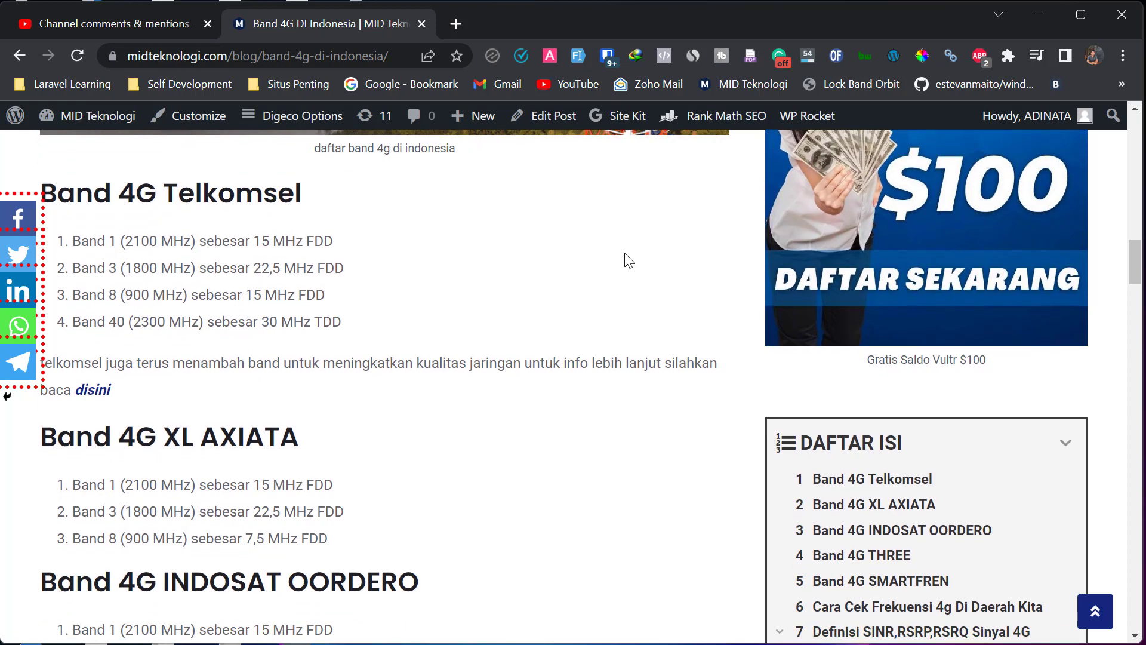
scroll(625, 261, up, 1)
scroll(625, 261, down, 1)
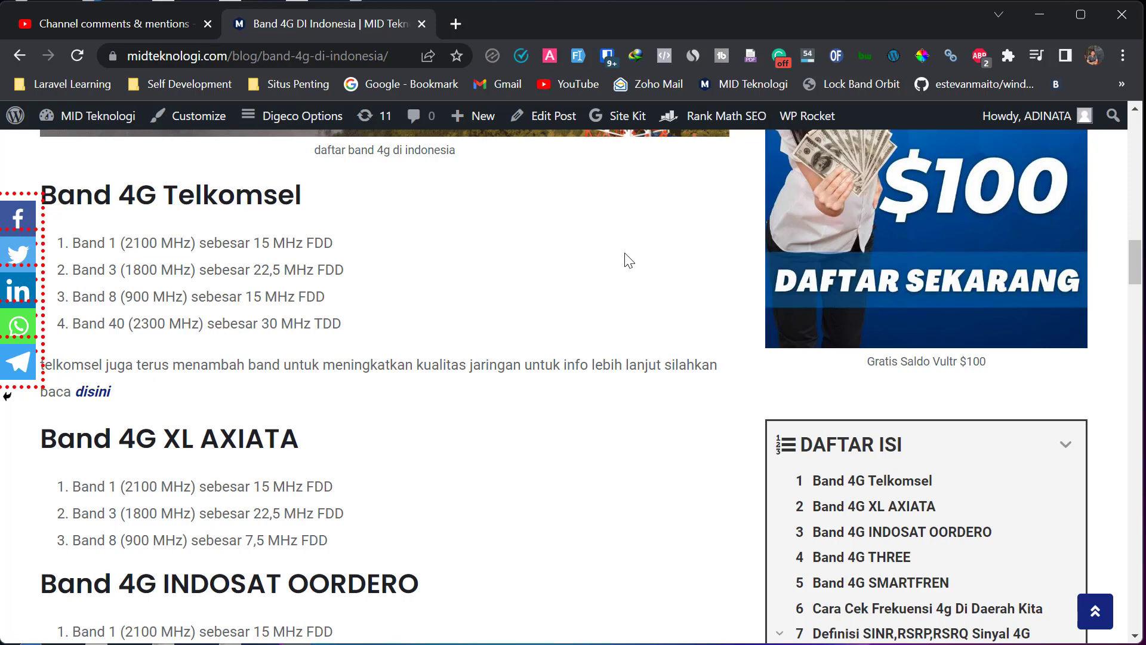
scroll(625, 253, up, 2)
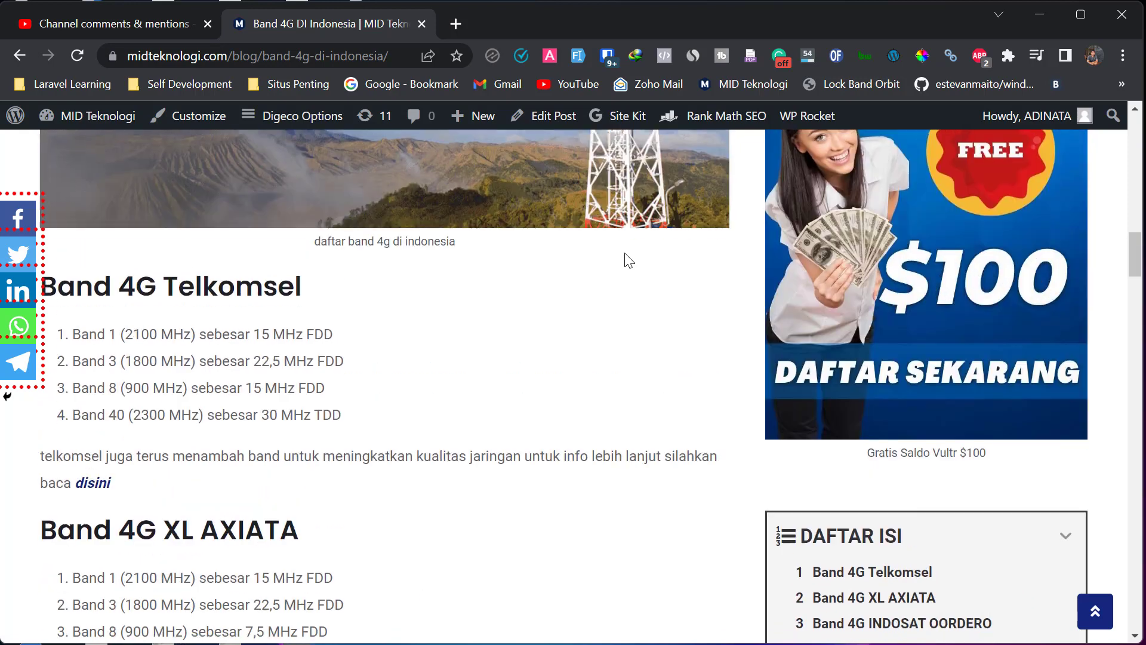
scroll(625, 253, down, 2)
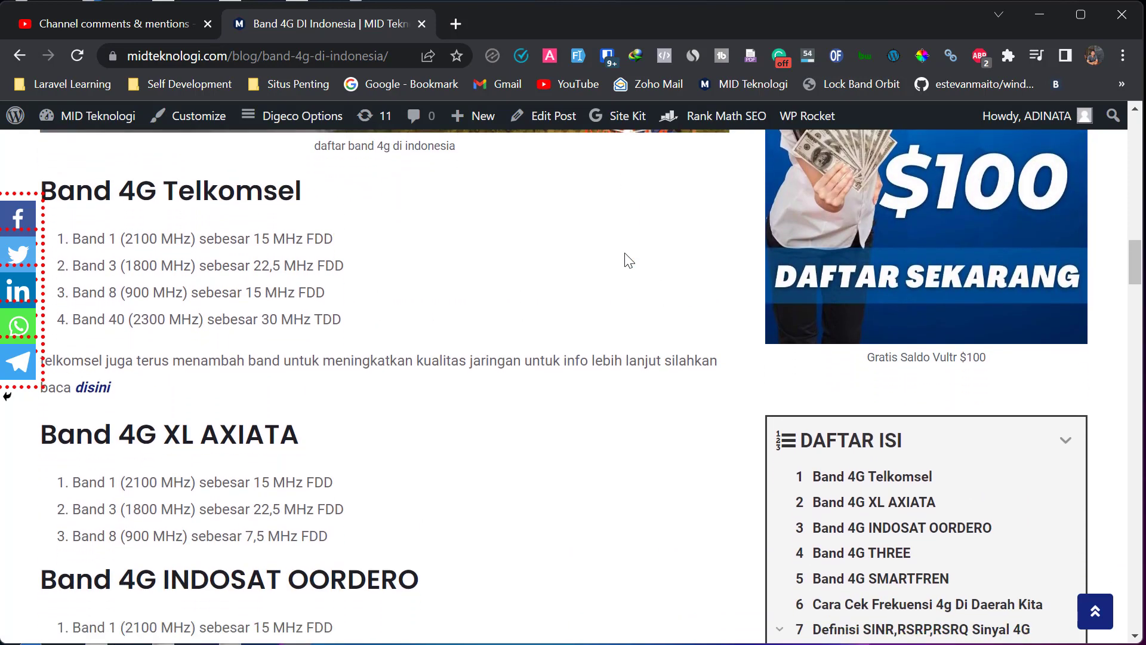
scroll(625, 253, up, 1)
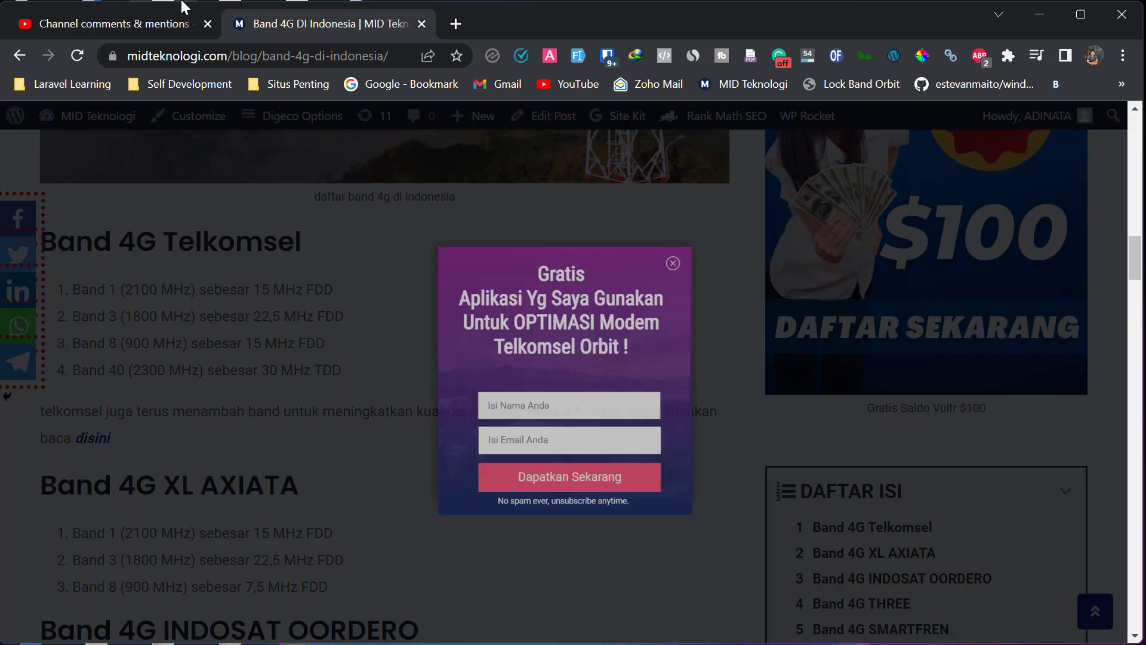
- Return to the YouTube Studio comments and close the WinBox session for the RB4011iGS+ router
click(176, 24)
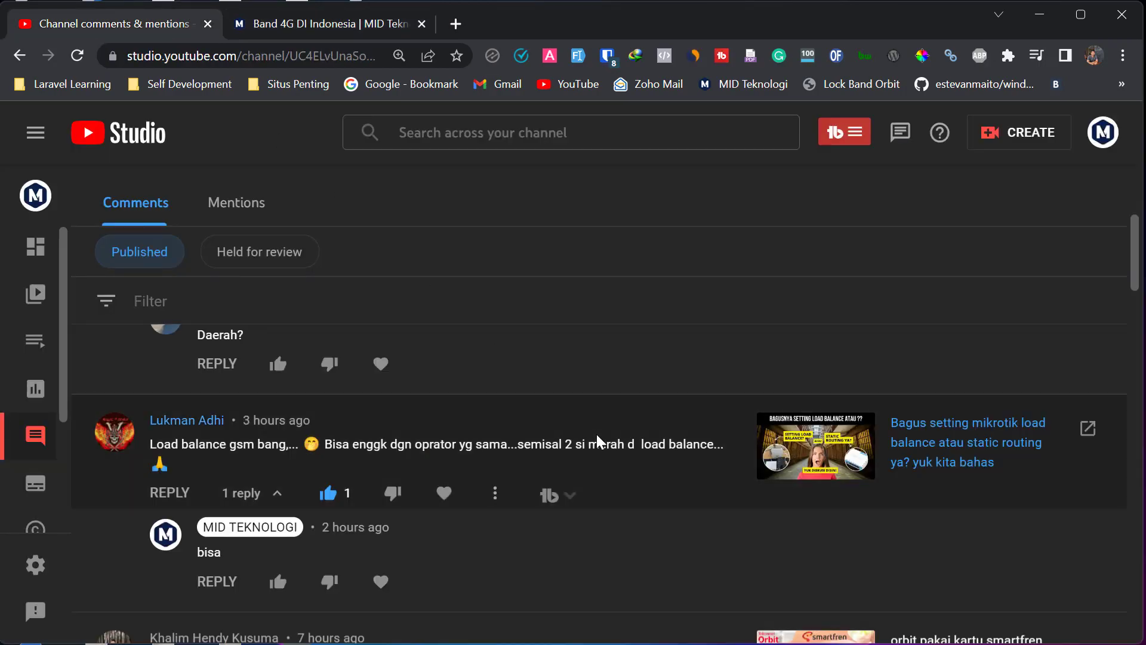
click(567, 644)
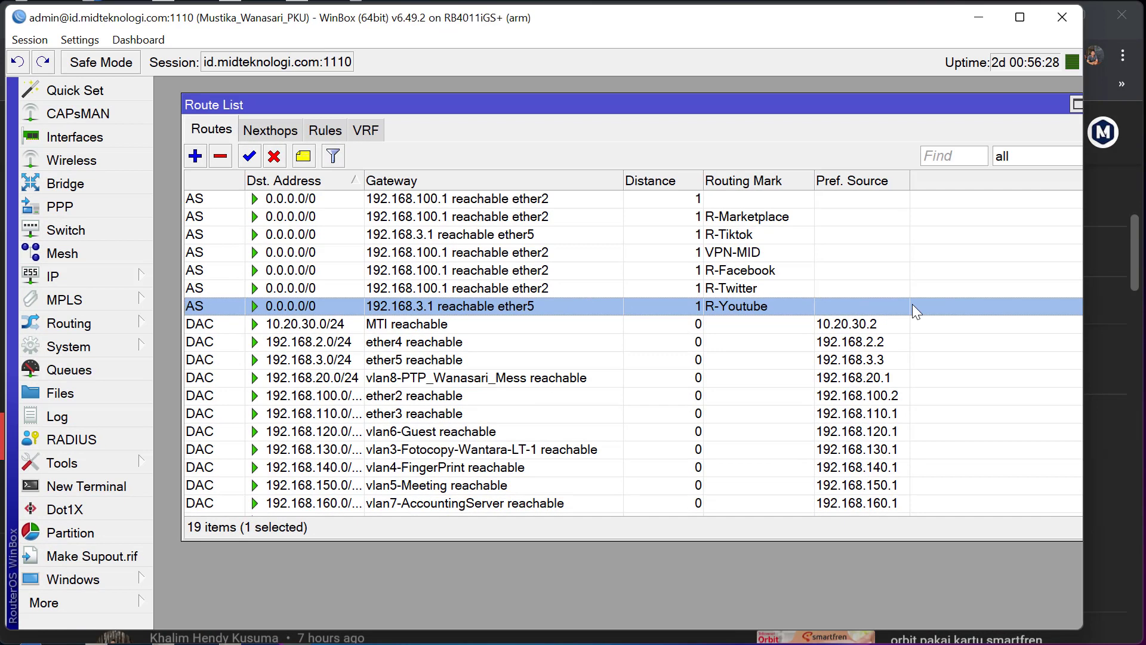
click(1057, 21)
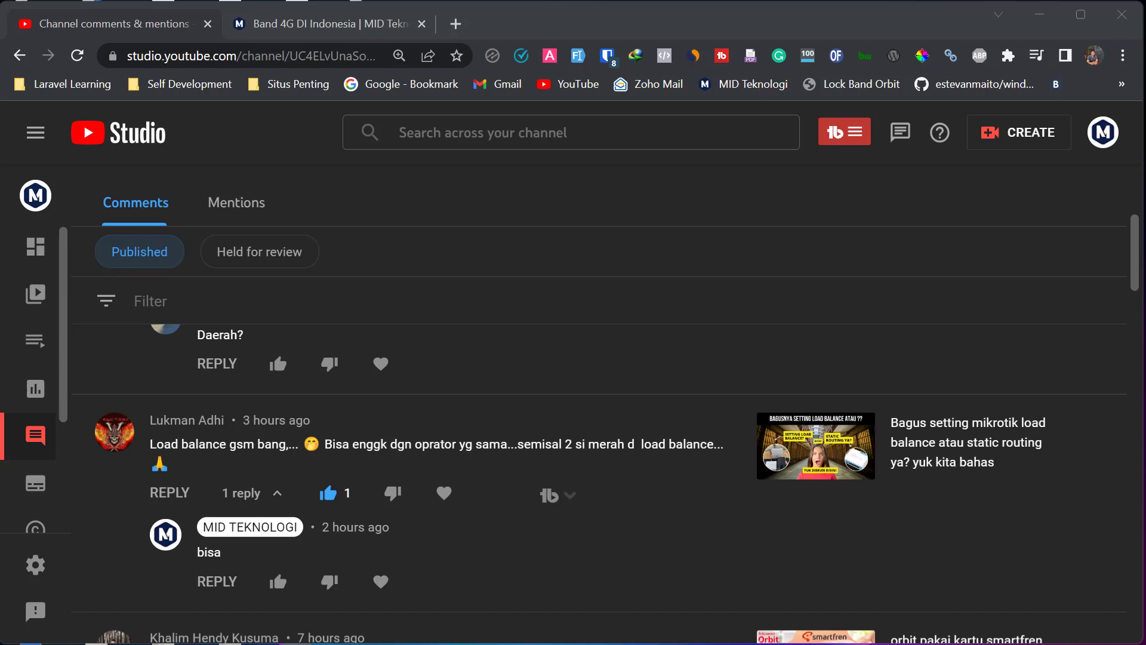
- Bring the WinBox session on port 1180 onto this screen and zoom in its interface
drag(1145, 221, 648, 67)
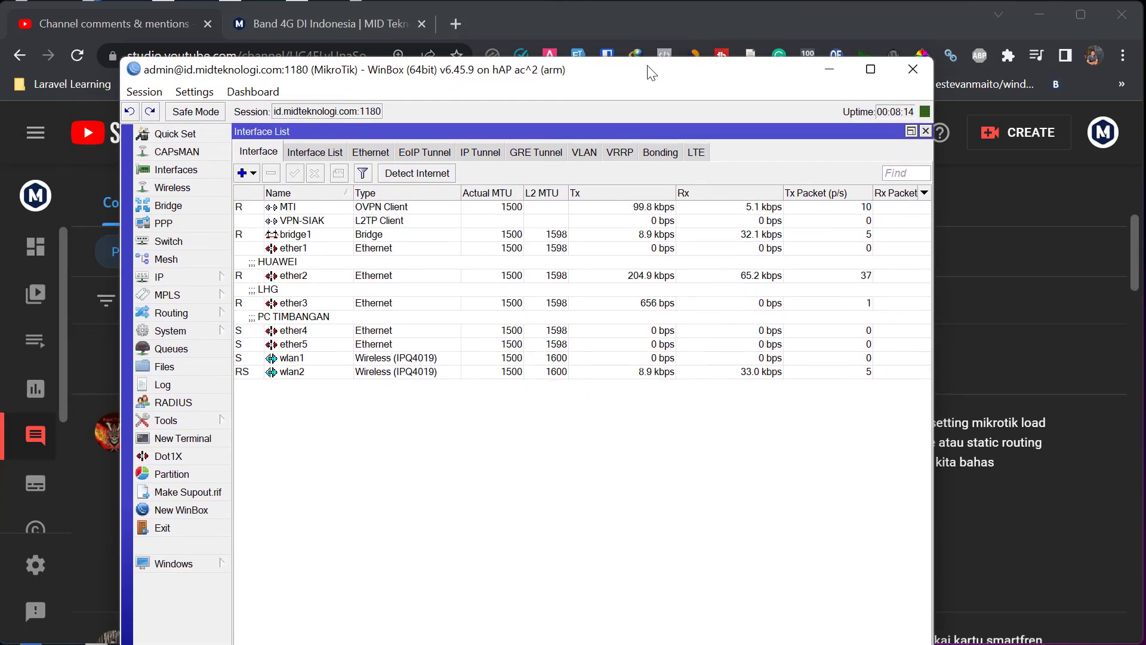
click(195, 92)
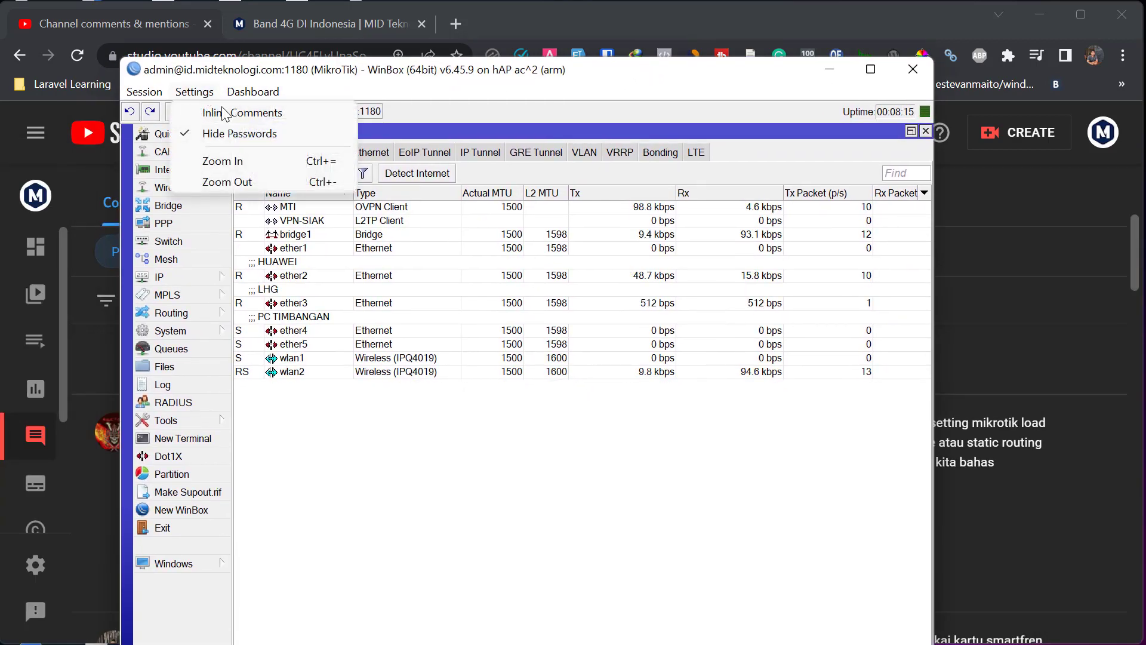
click(254, 161)
- Check the ether2 interface commented HUAWEI, then close the Interface List and Address List
click(410, 345)
click(356, 321)
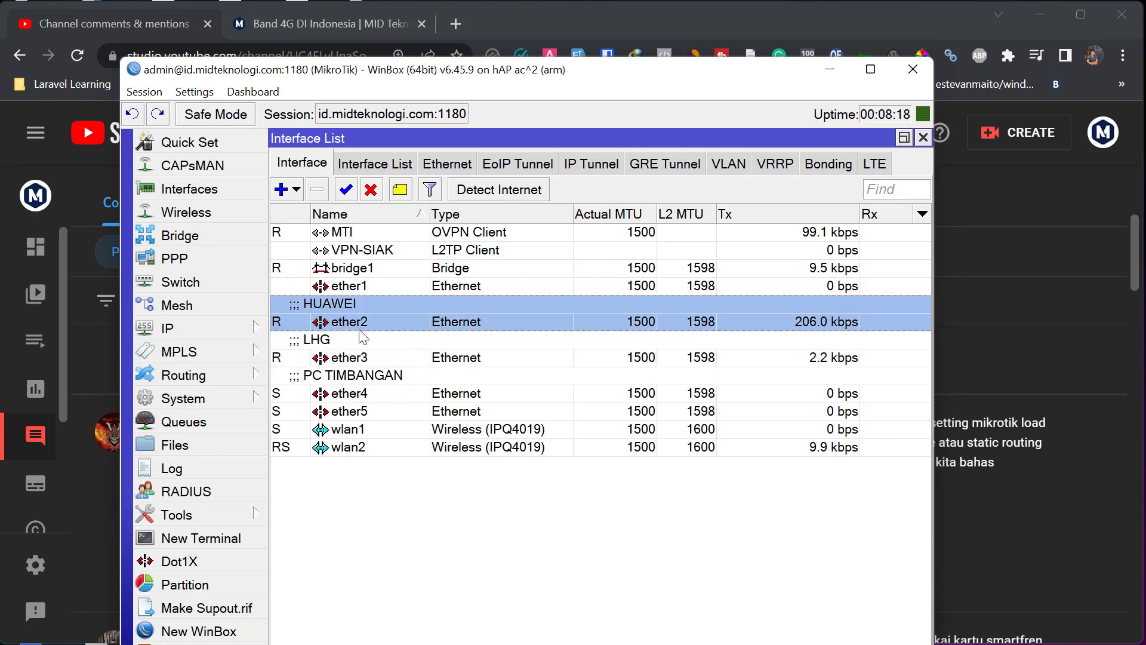
click(361, 336)
click(375, 305)
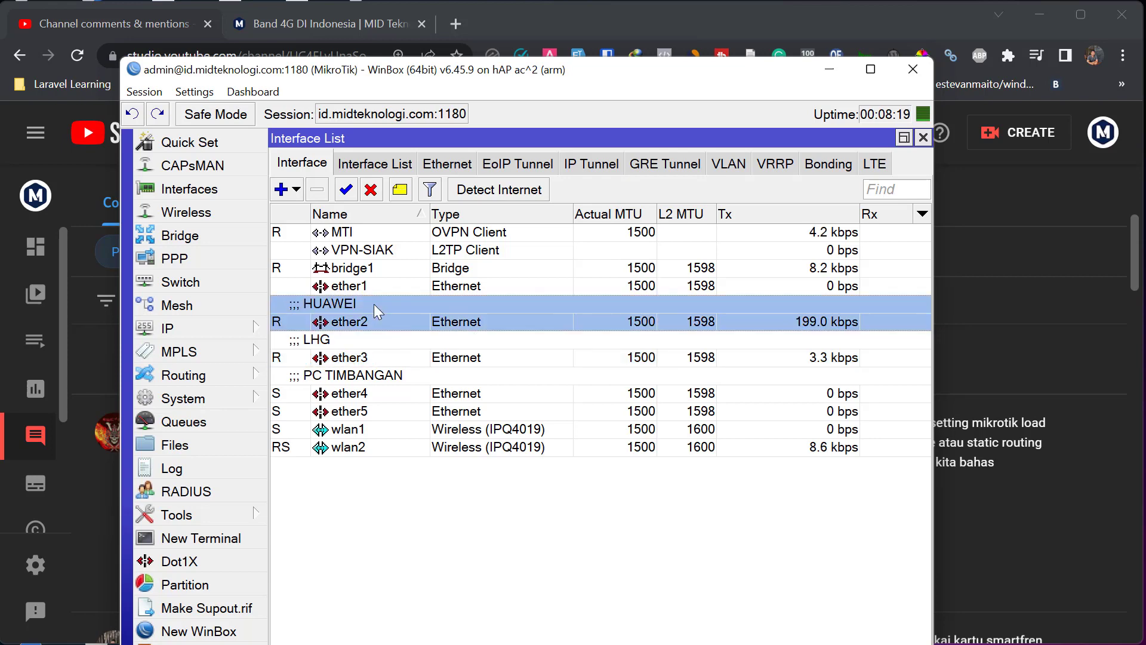
key(Escape)
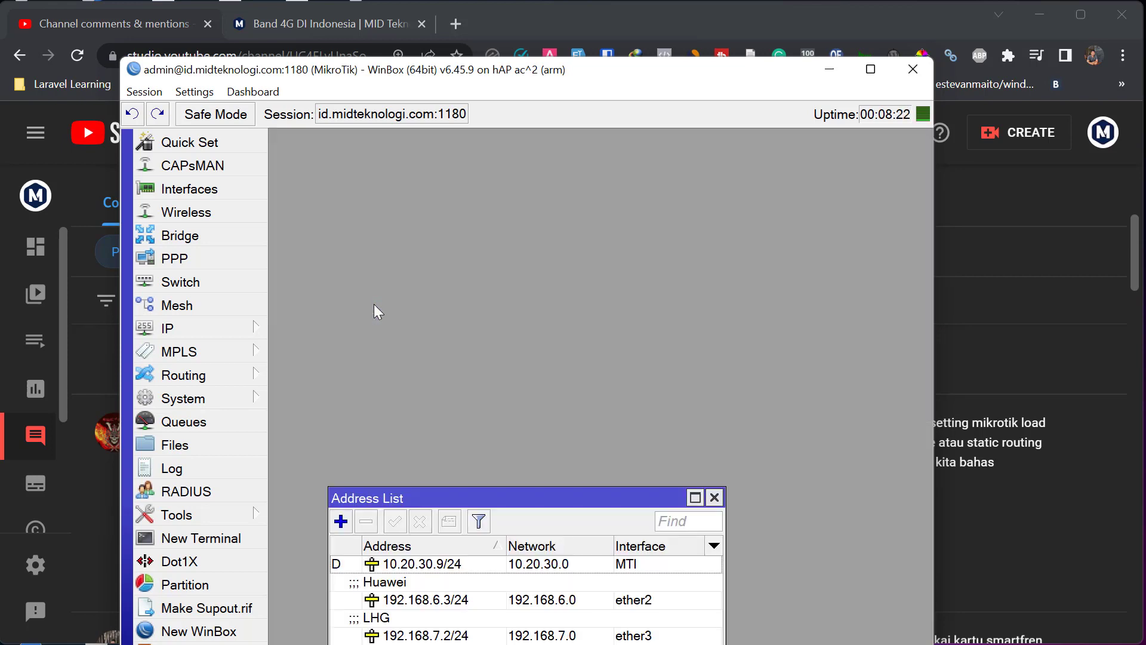
key(Escape)
- Open the firewall's mangle rules and examine the ether2 and ether3 input rules and the bridge1 prerouting rules
click(255, 327)
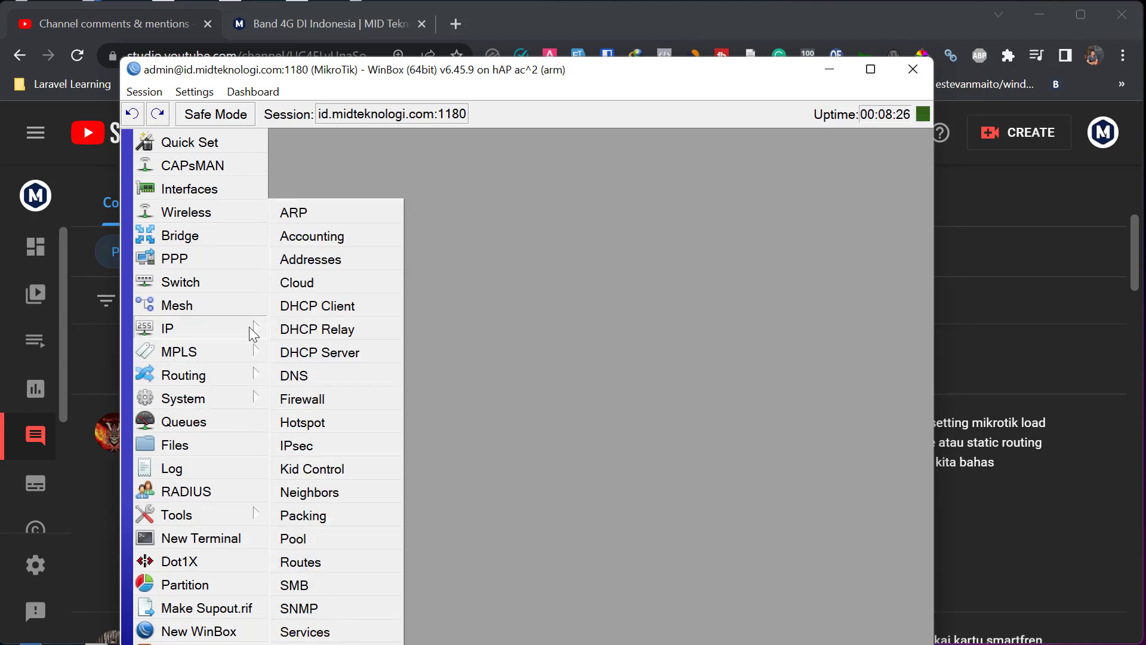
click(298, 399)
click(389, 166)
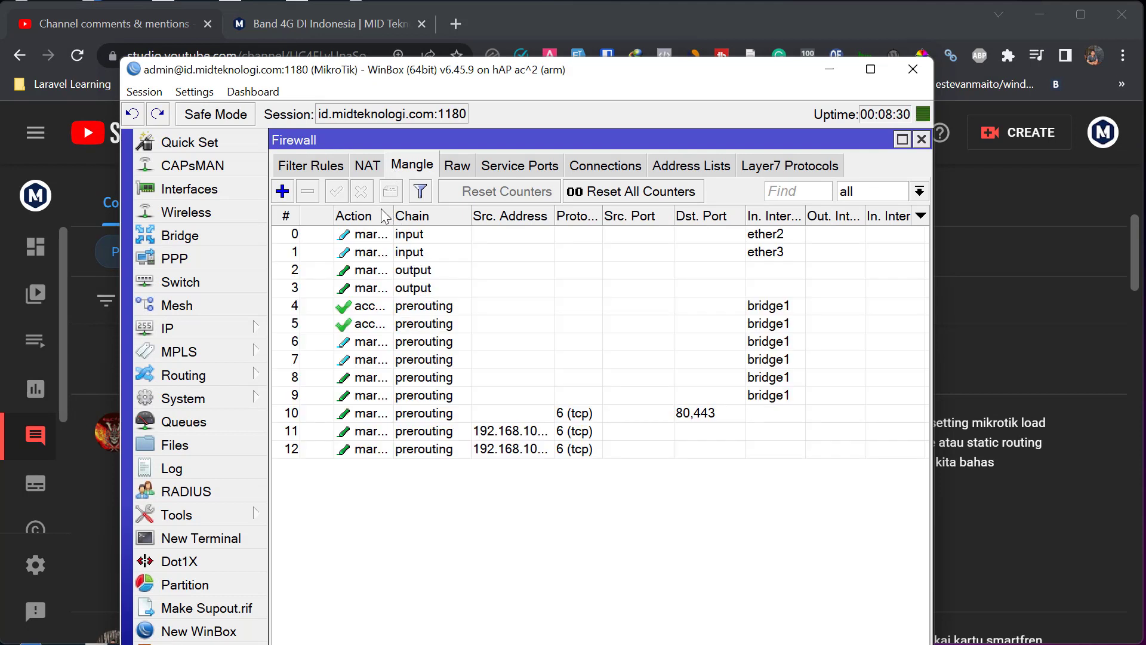
click(727, 291)
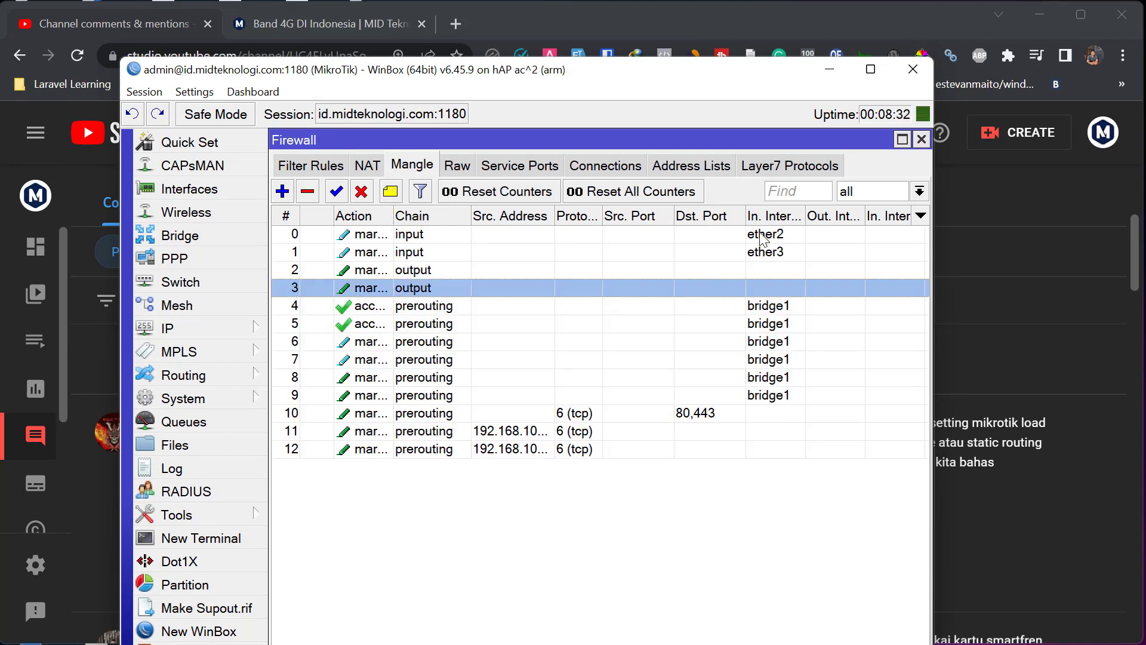
click(761, 238)
click(779, 253)
click(765, 307)
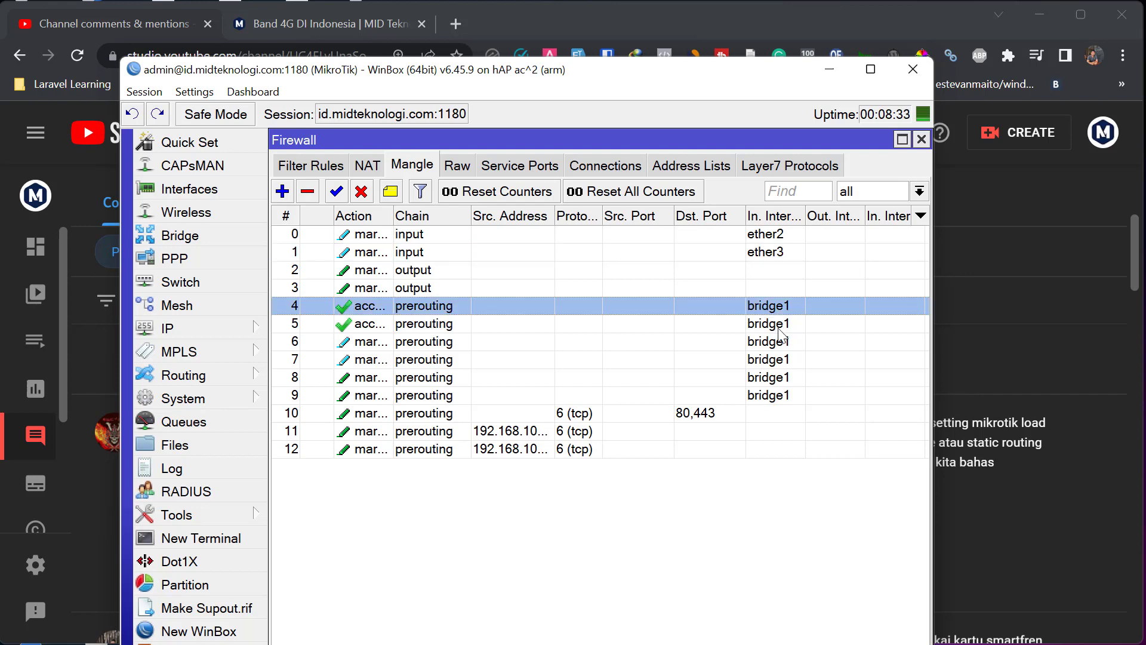
click(779, 327)
click(784, 361)
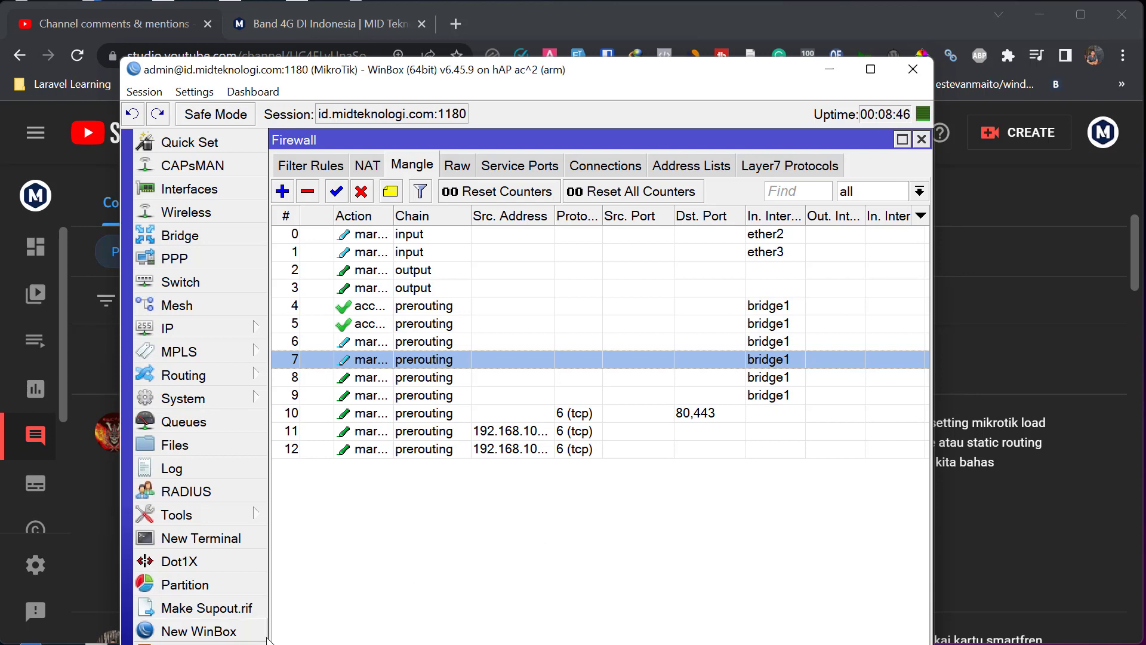
- Bring the WinBox session on port 1170 onto this screen, enlarge it and move its Route List fully into view
key(alt+Tab)
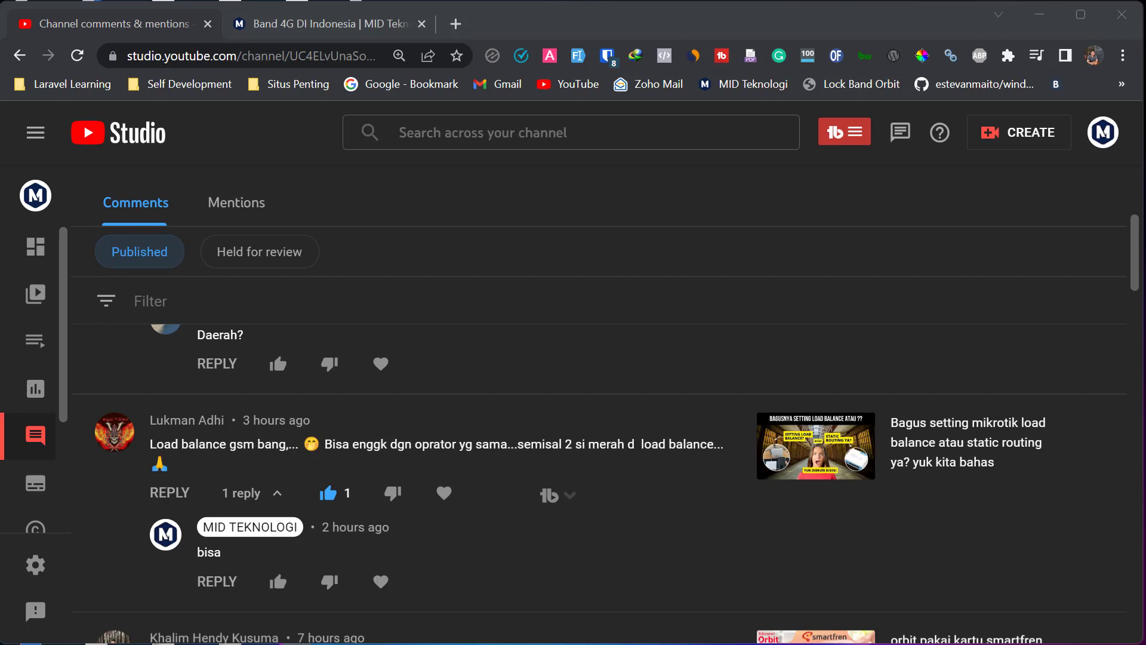
drag(1131, 149, 168, 48)
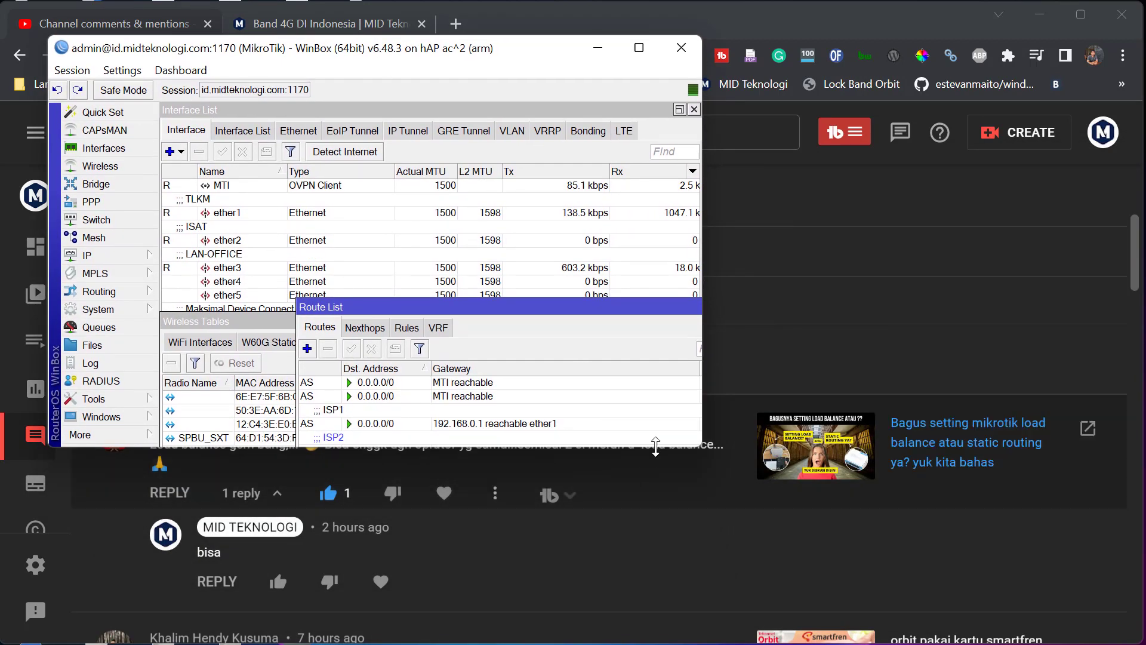
drag(702, 447, 1049, 644)
drag(820, 306, 698, 161)
- Zoom in the WinBox interface and reposition the Route List so all its columns fit in the window
click(140, 73)
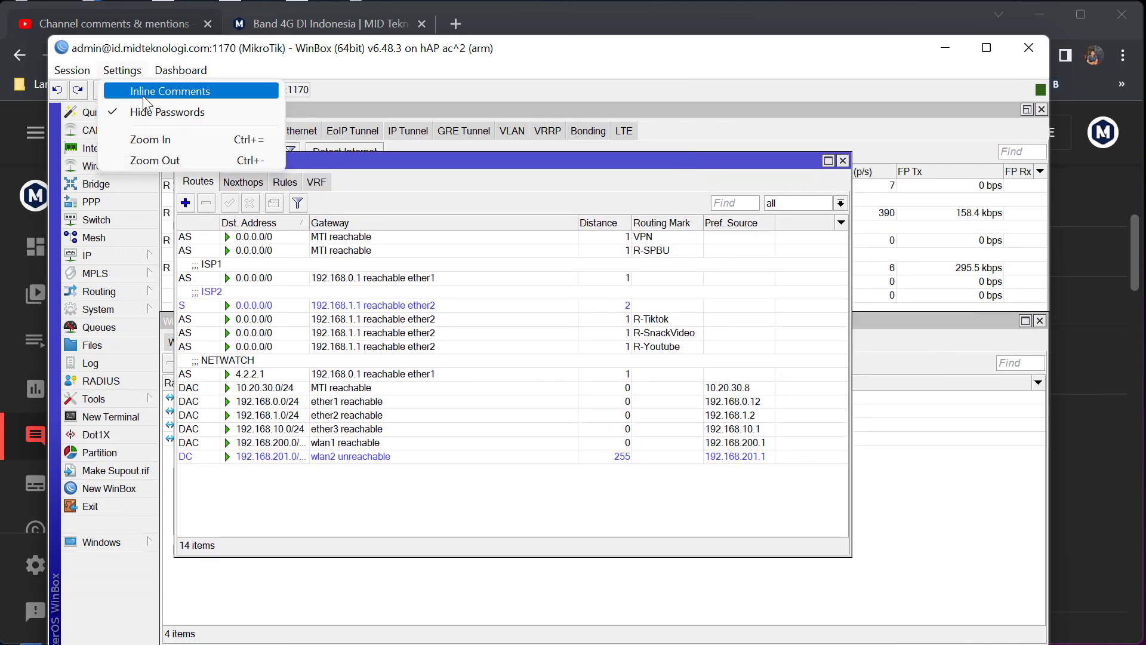
click(167, 138)
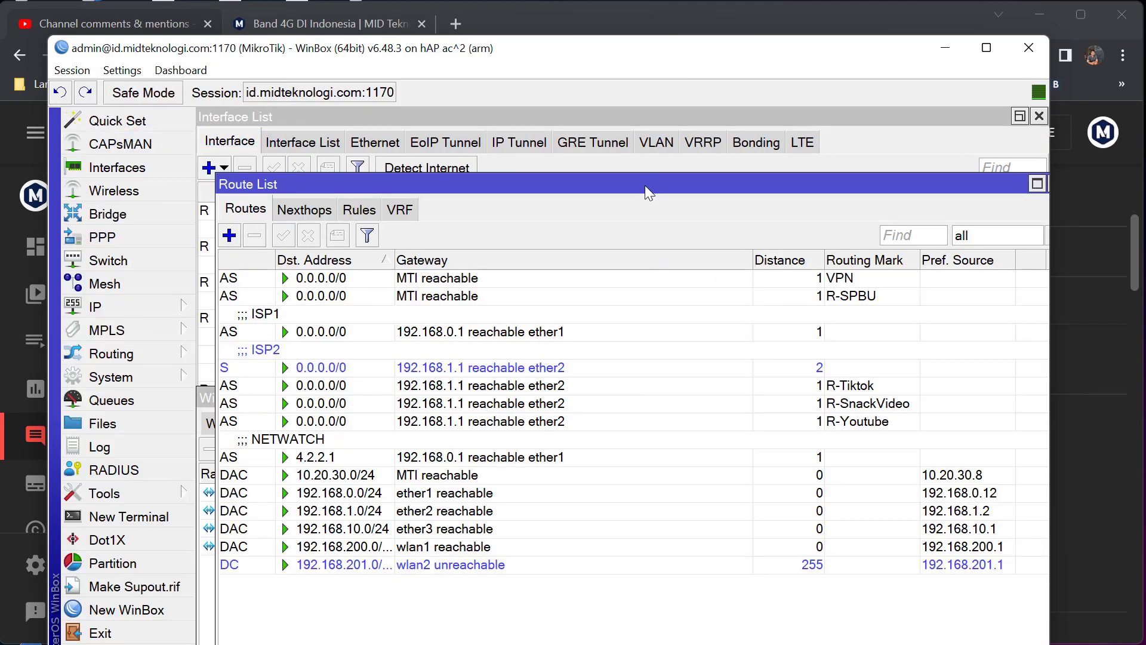
drag(643, 181, 628, 134)
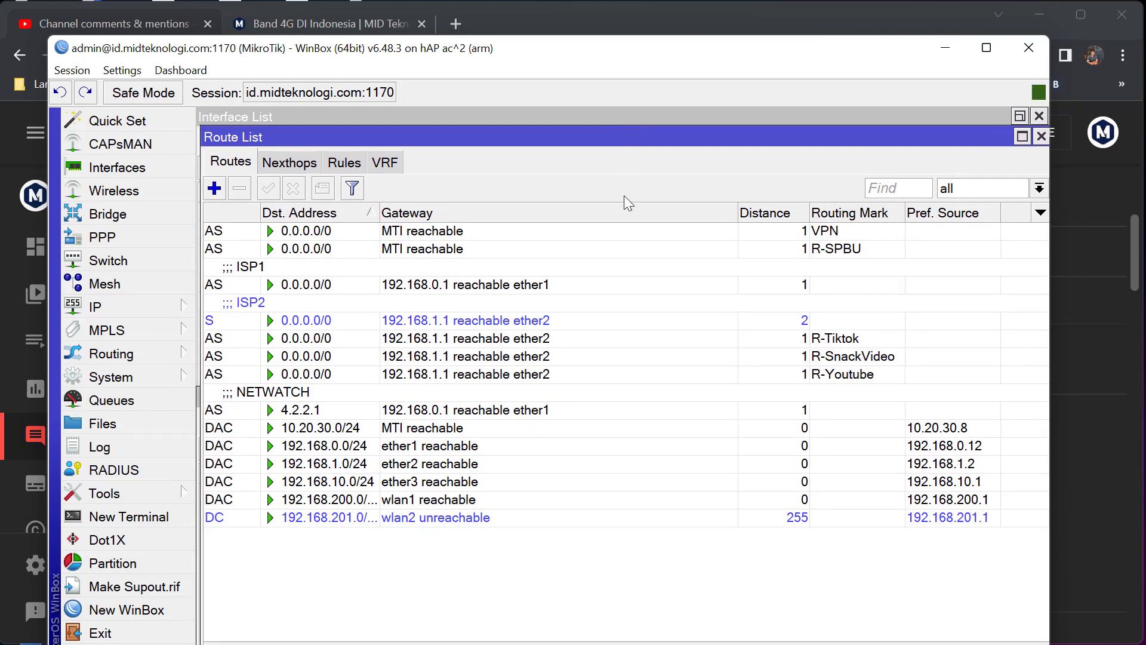
- Compare the ISP1 default route through ether1 with the ISP2 default route through ether2
click(624, 318)
key(Up)
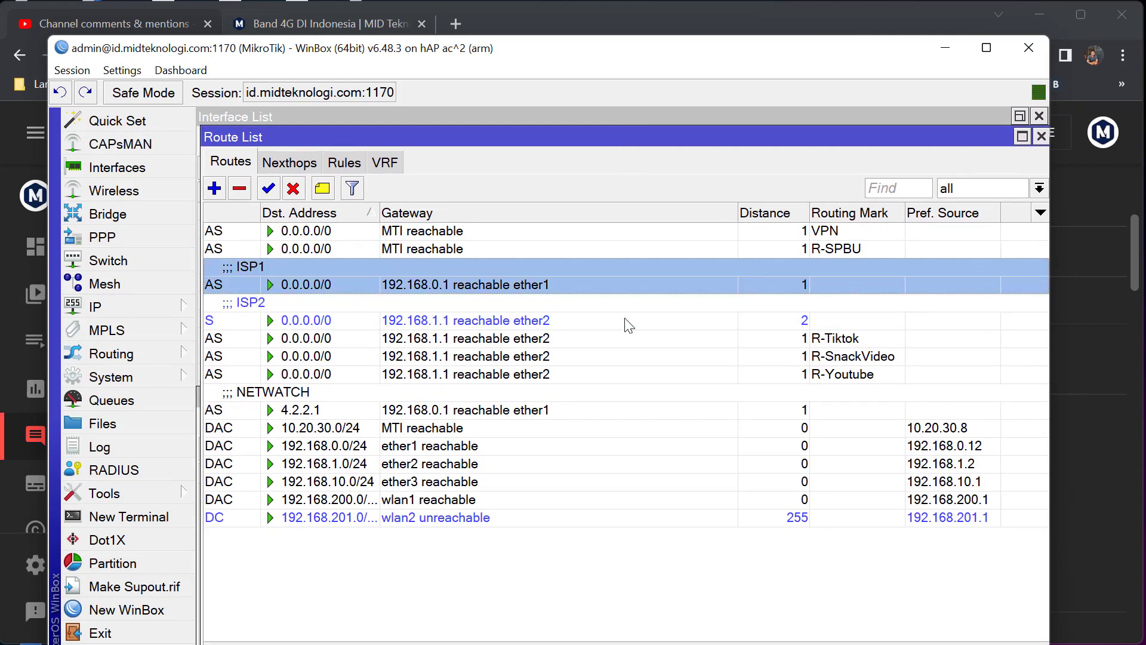
click(627, 323)
key(Up)
- Go through the R-Tiktok, R-SnackVideo and R-Youtube routes, then back up to the ISP2 and ISP1 default routes
click(667, 341)
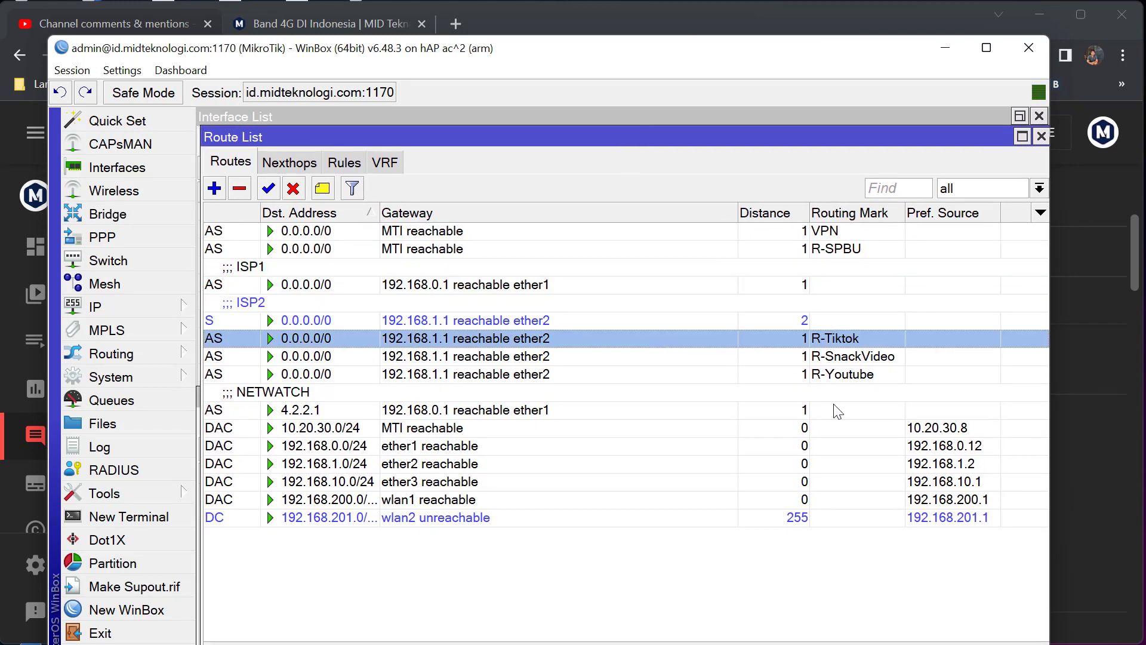
key(Down)
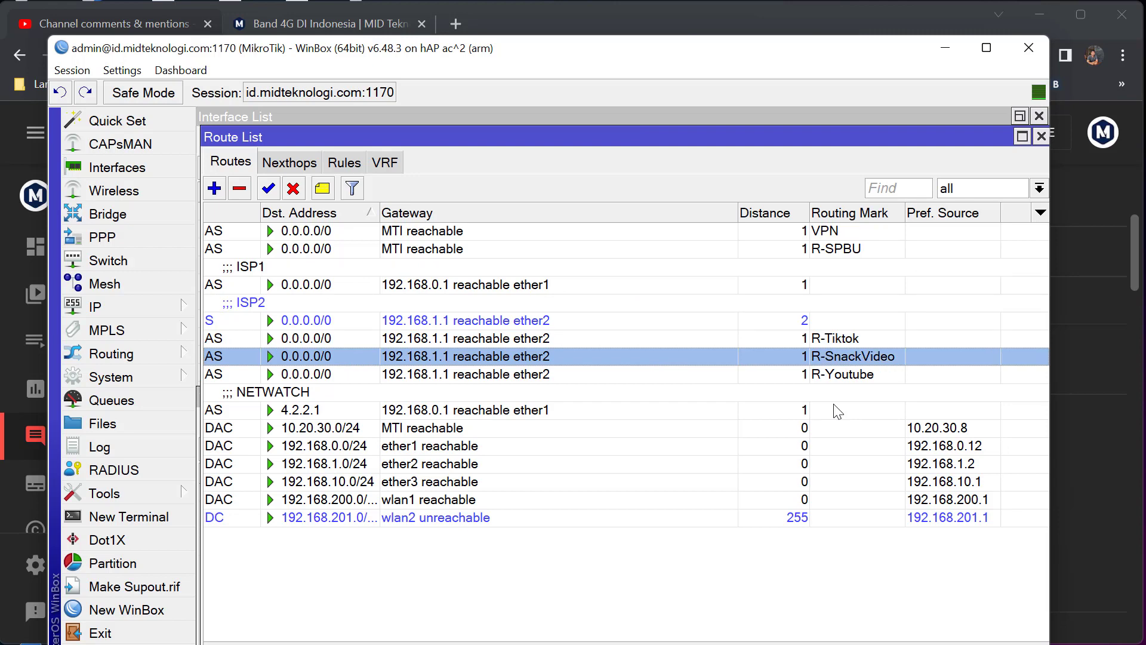
key(Down)
key(Up)
key(Up)
key(Up)
key(Down)
key(Up)
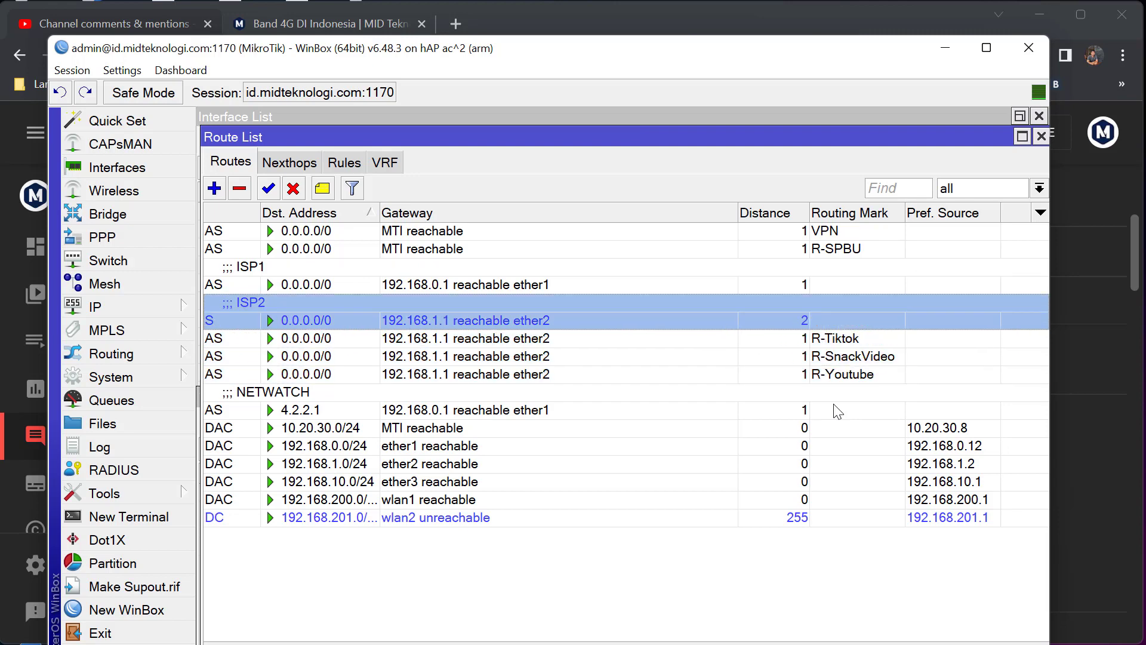
key(Up)
key(Up)
key(Down)
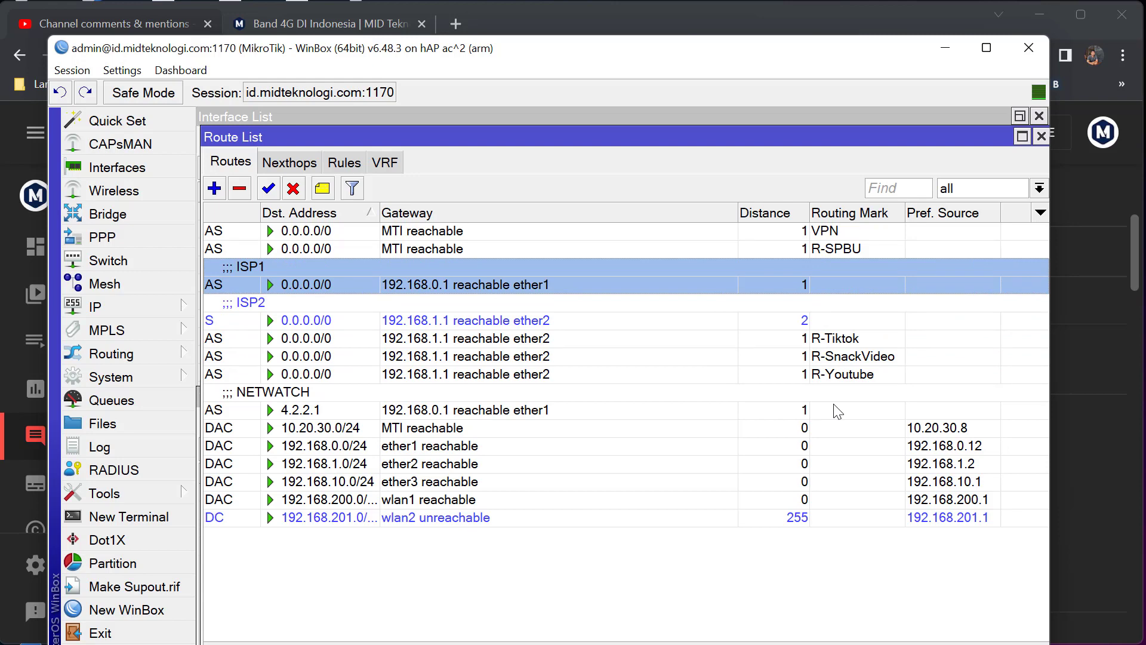